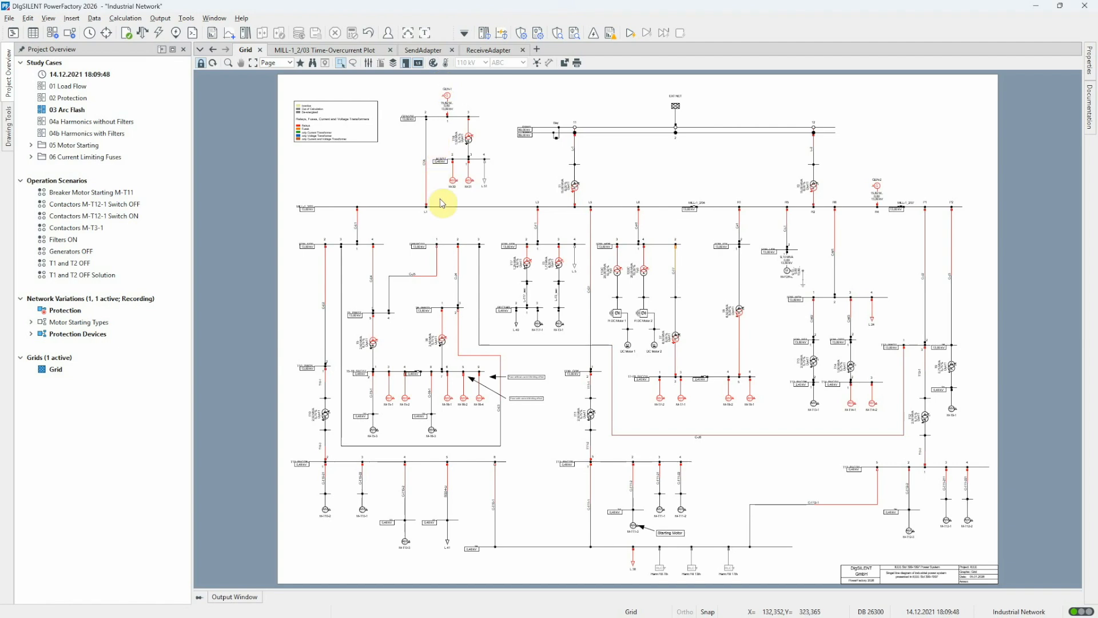
Inspect busbar EMERG/10's accessible-location setting and IEEE Std 1584-2018 arc-flash data without changing them
double_click(436, 245)
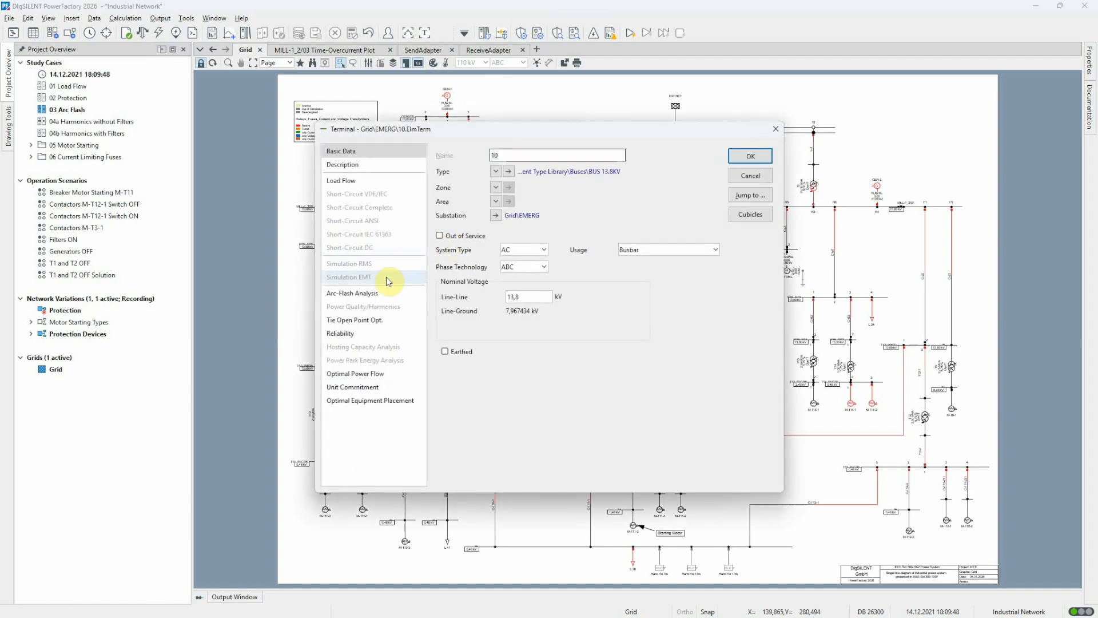
click(373, 292)
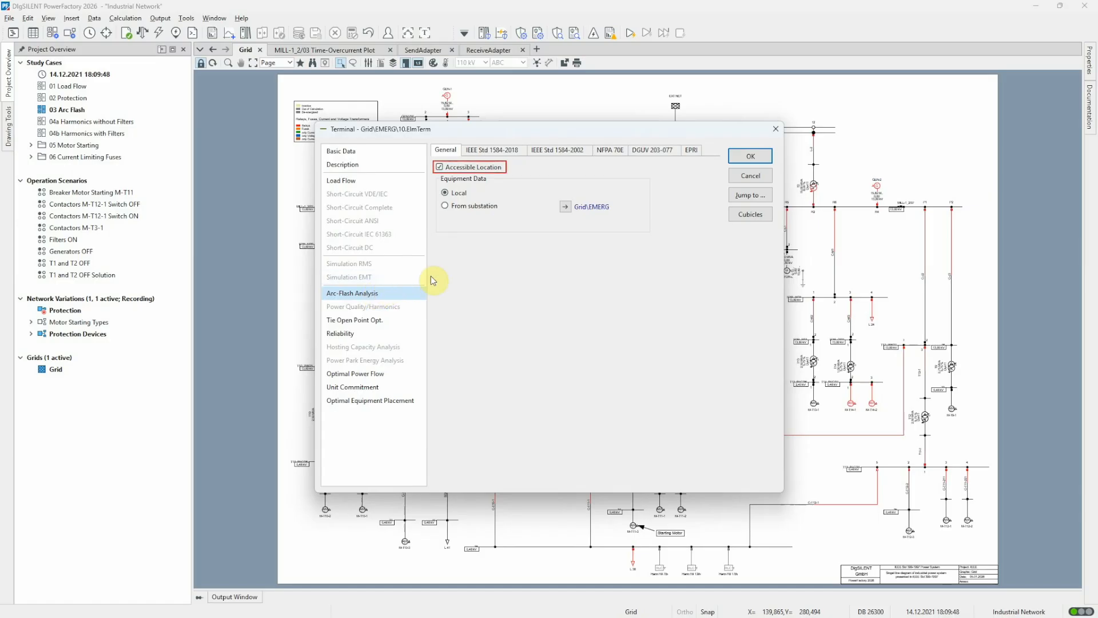
click(502, 151)
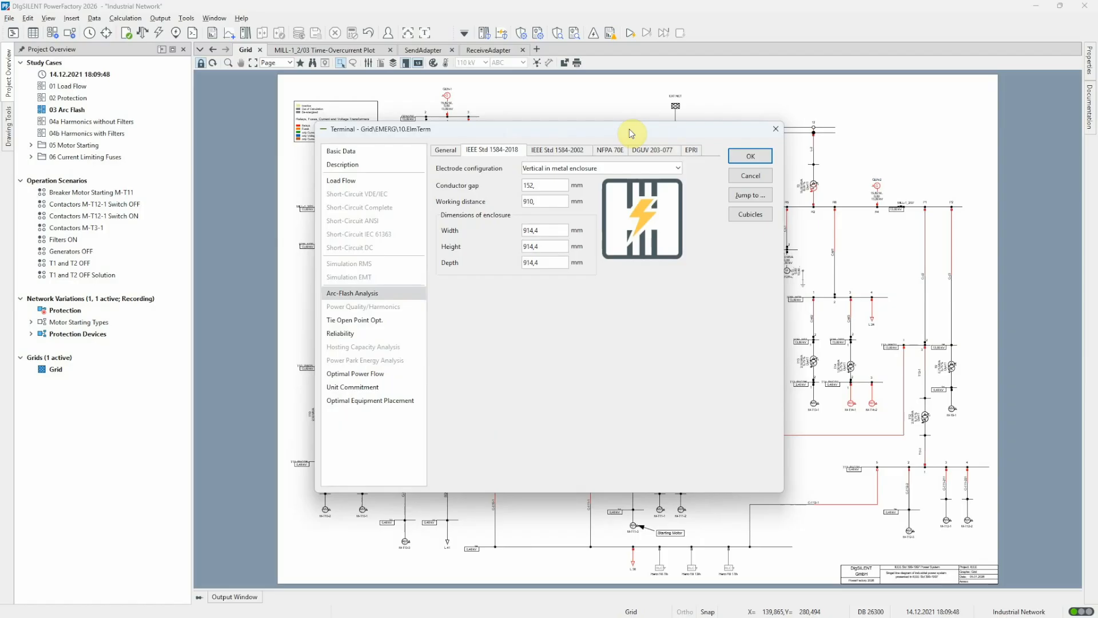
click(752, 177)
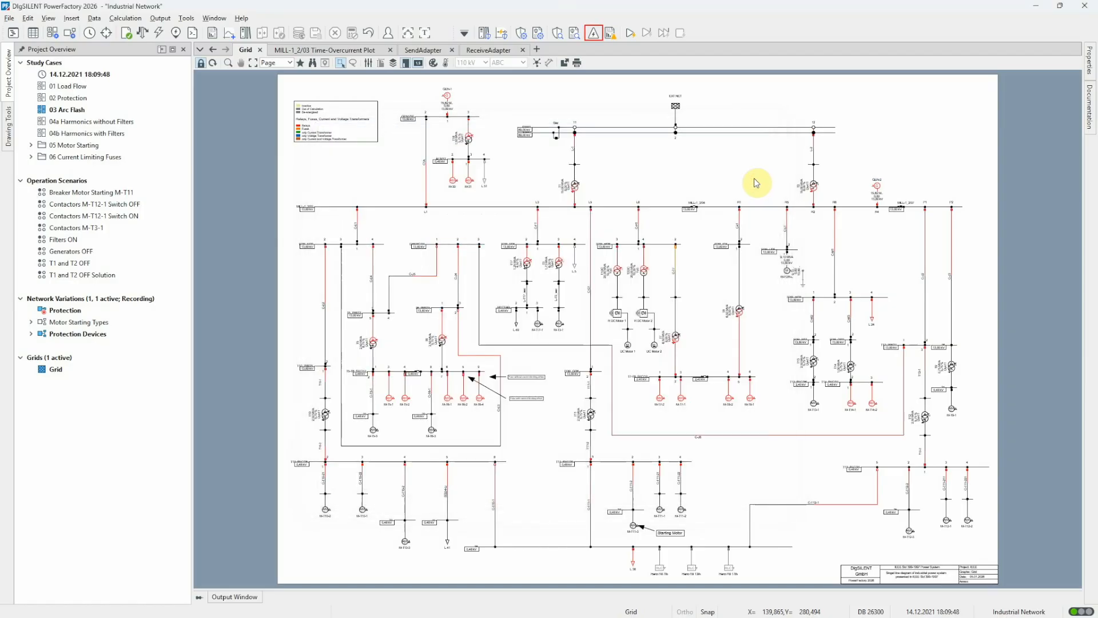
Run the IEEE 1584-2018 arc-flash analysis at all accessible locations with fixed times and sort the report by descending PPE category
click(595, 34)
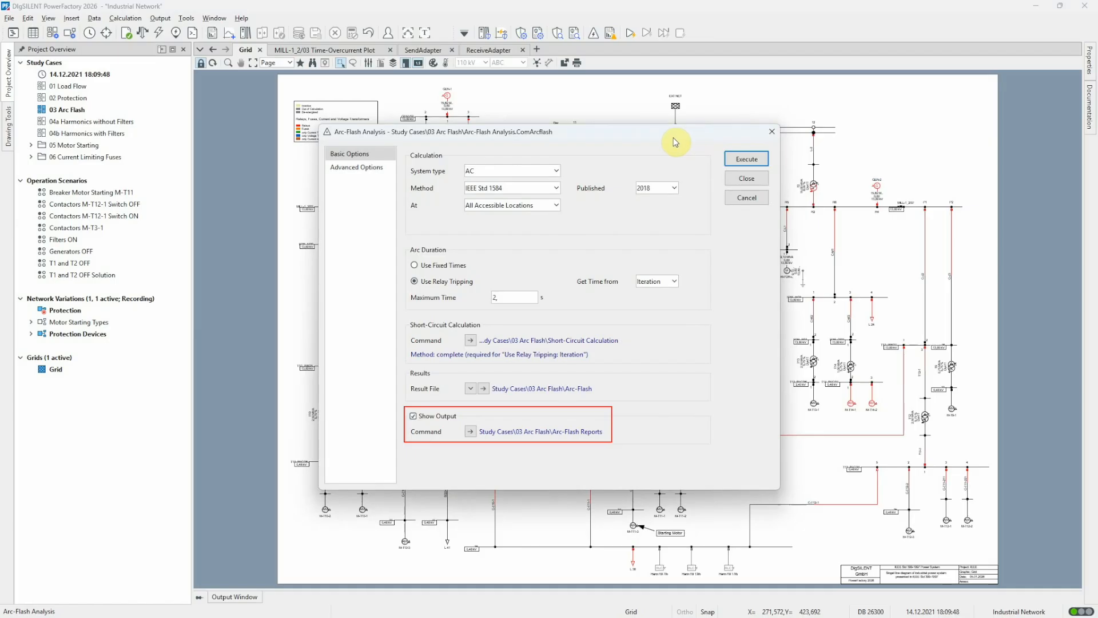
click(385, 172)
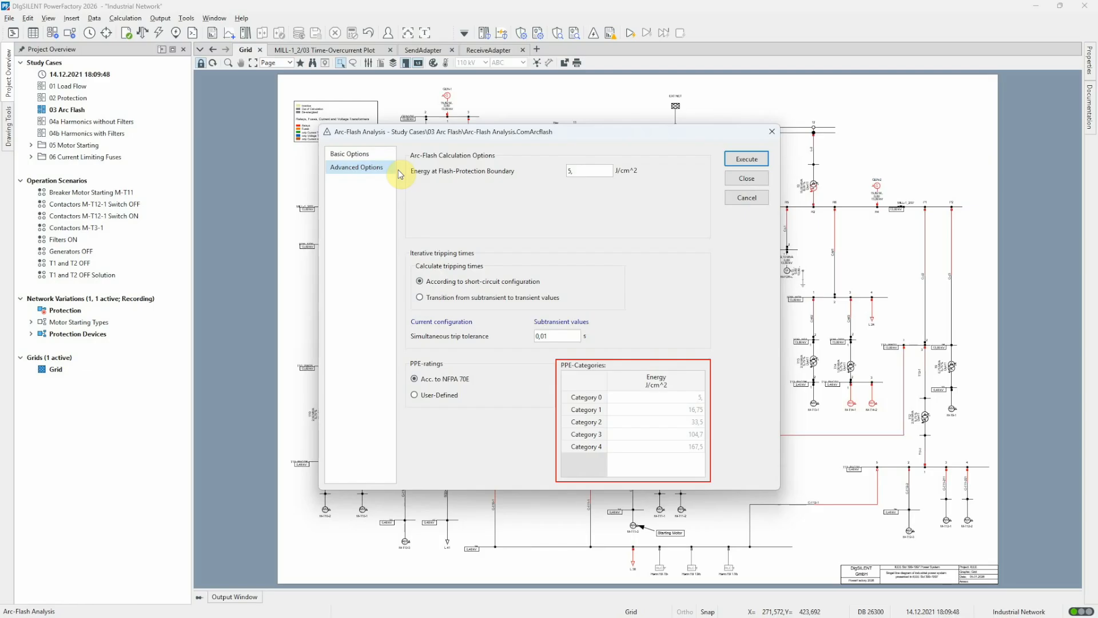
click(386, 154)
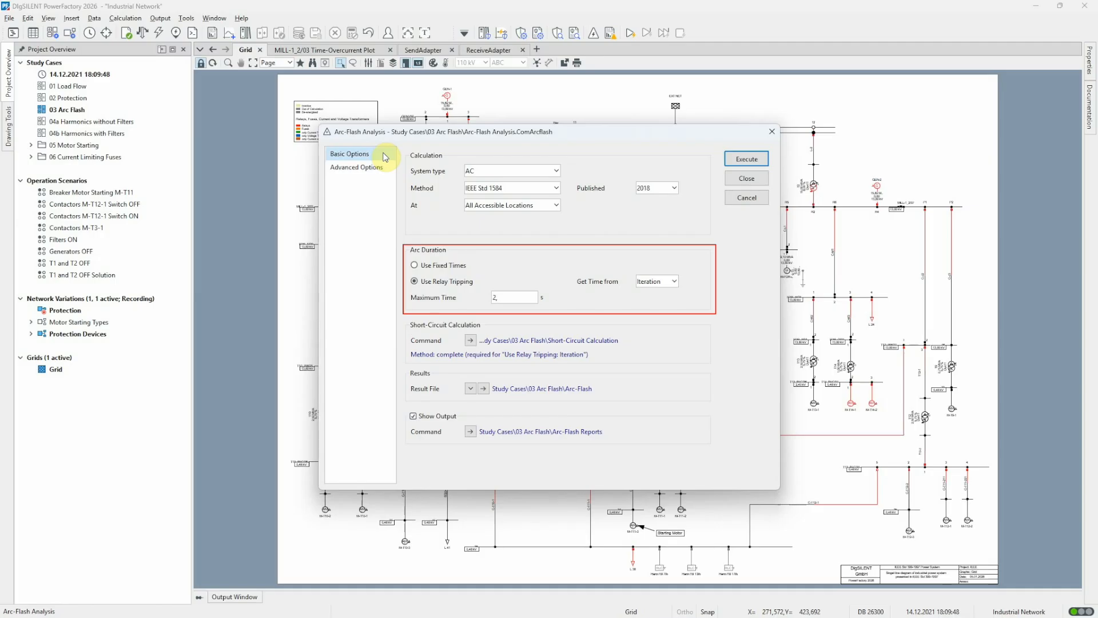
click(415, 265)
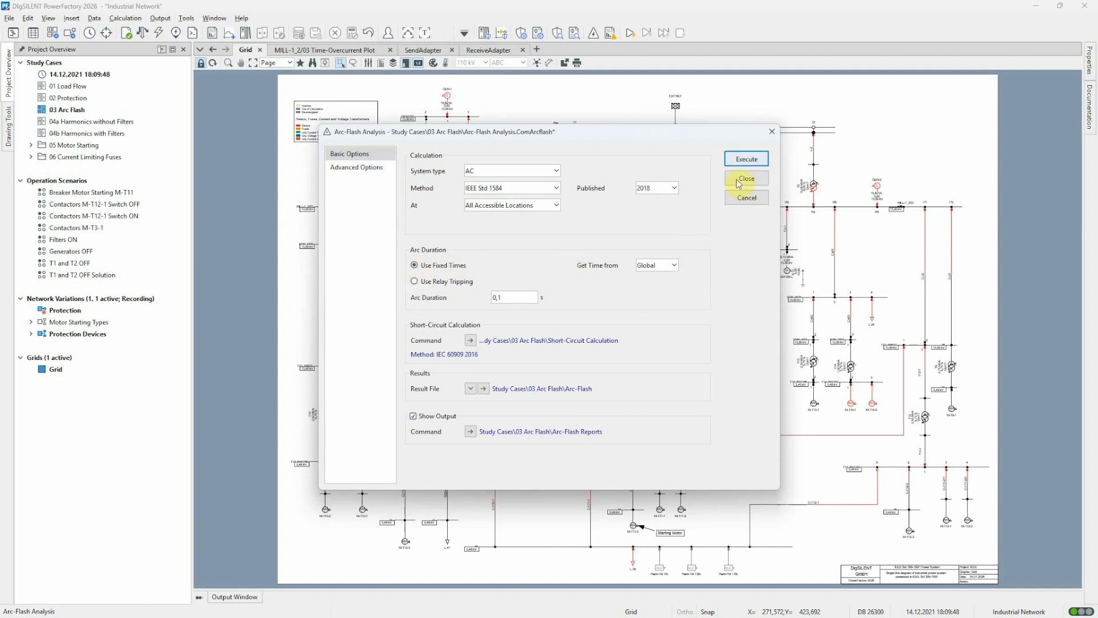
click(746, 158)
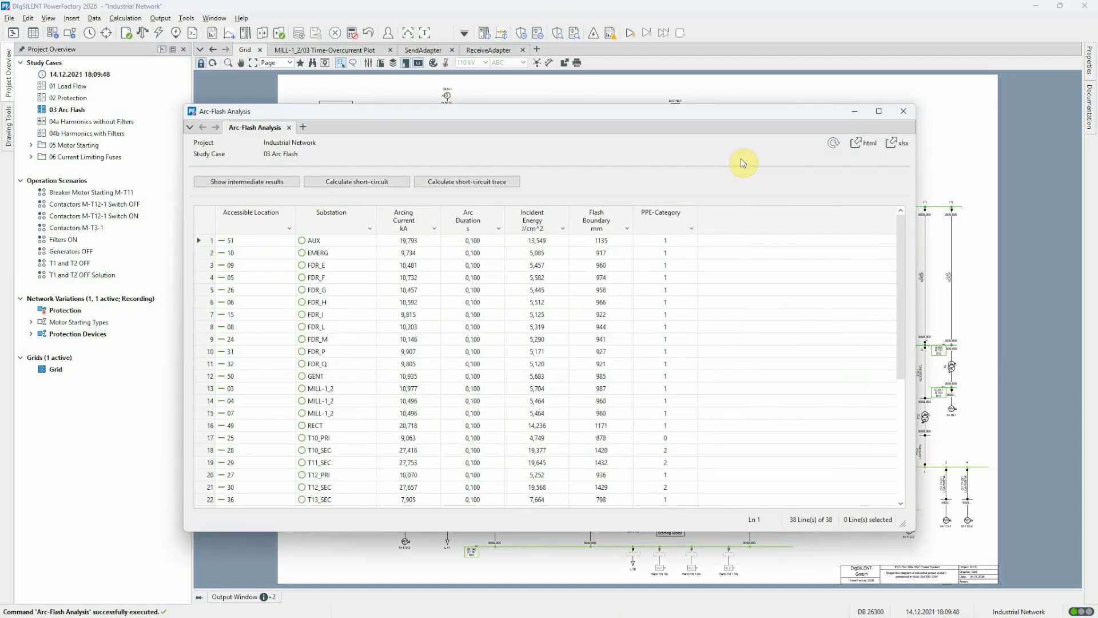
click(654, 217)
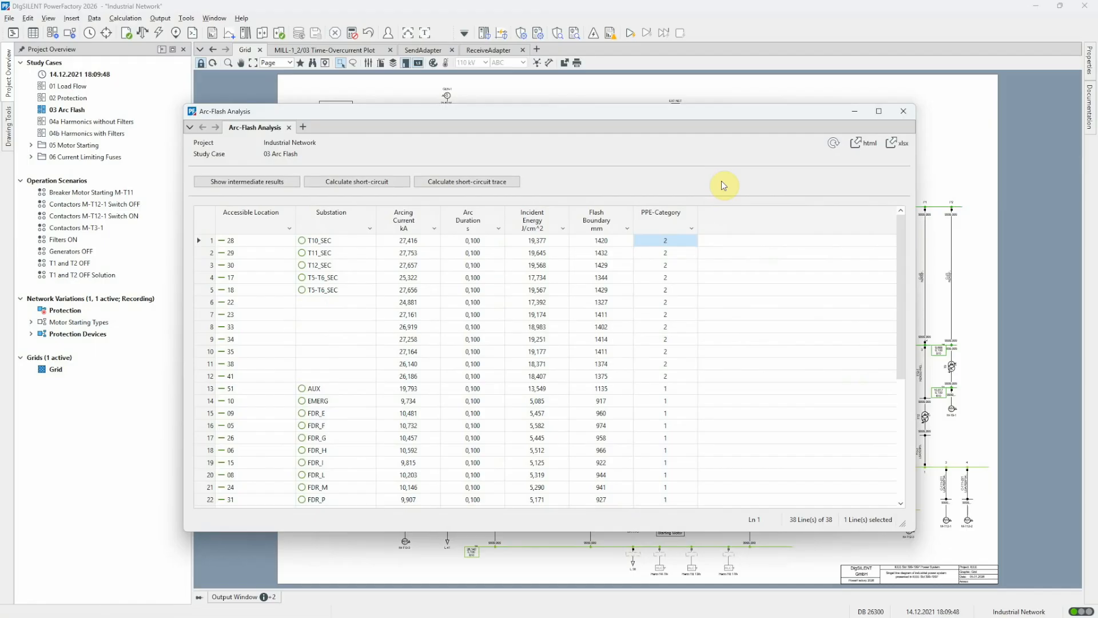
click(898, 112)
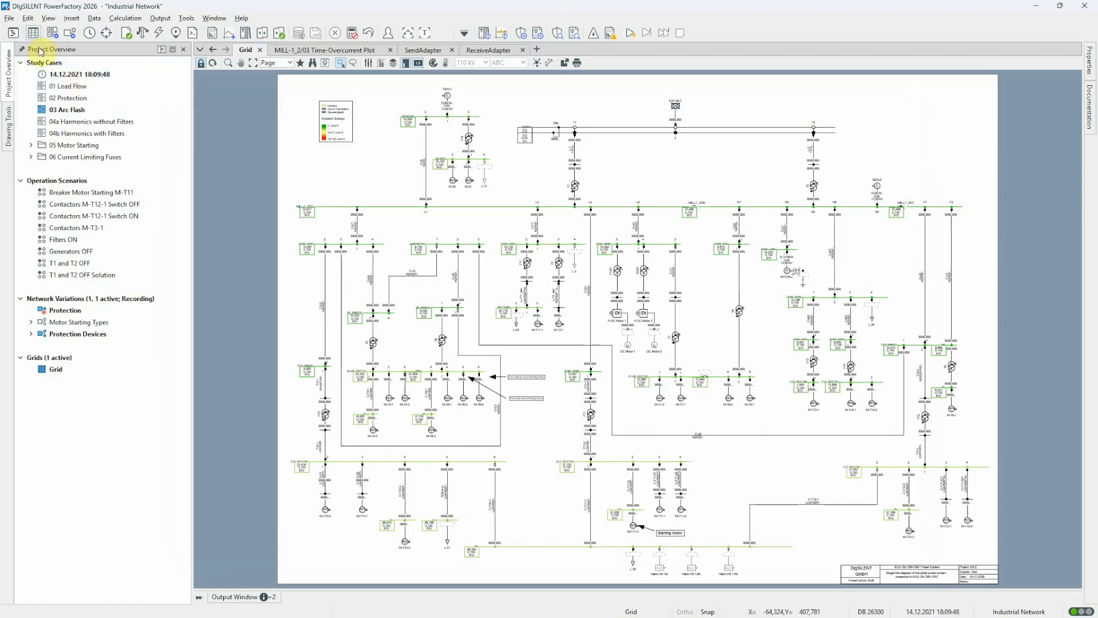
Review the arc-flash results of all busbars in the Network Model Manager
click(34, 33)
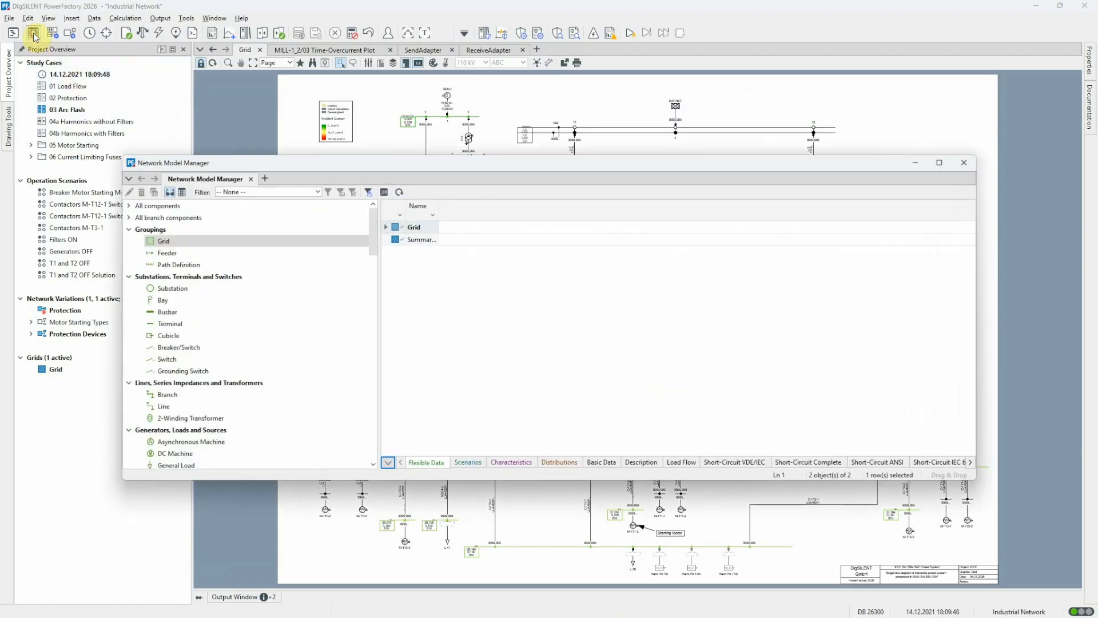
click(204, 312)
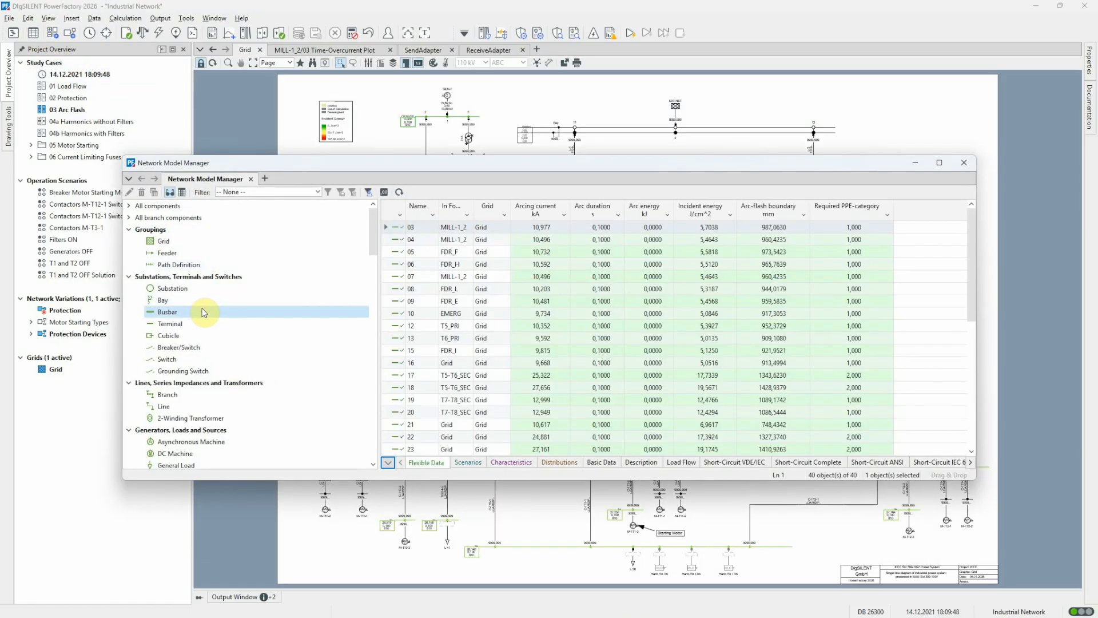
click(964, 163)
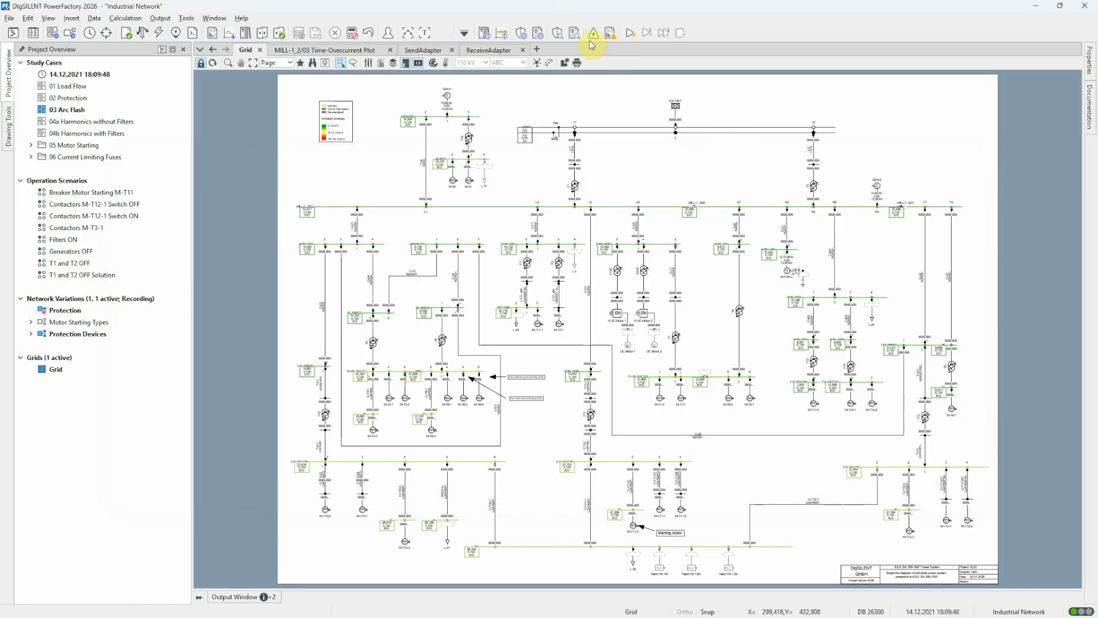
Rerun the arc-flash analysis with relay tripping times from iteration and sort the report by descending PPE category
click(594, 34)
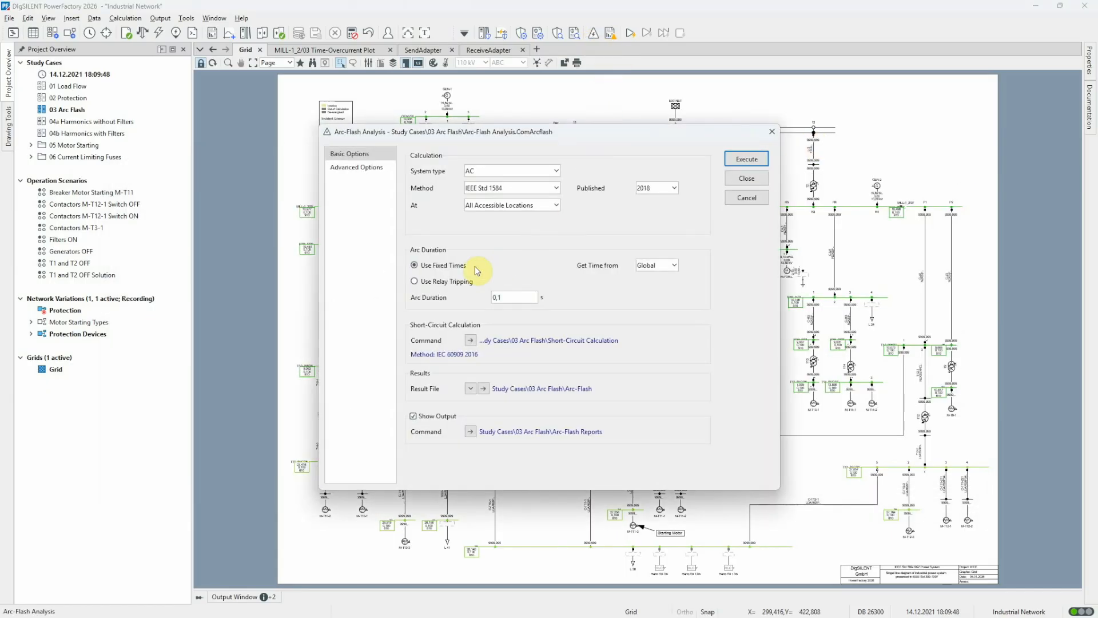
click(446, 282)
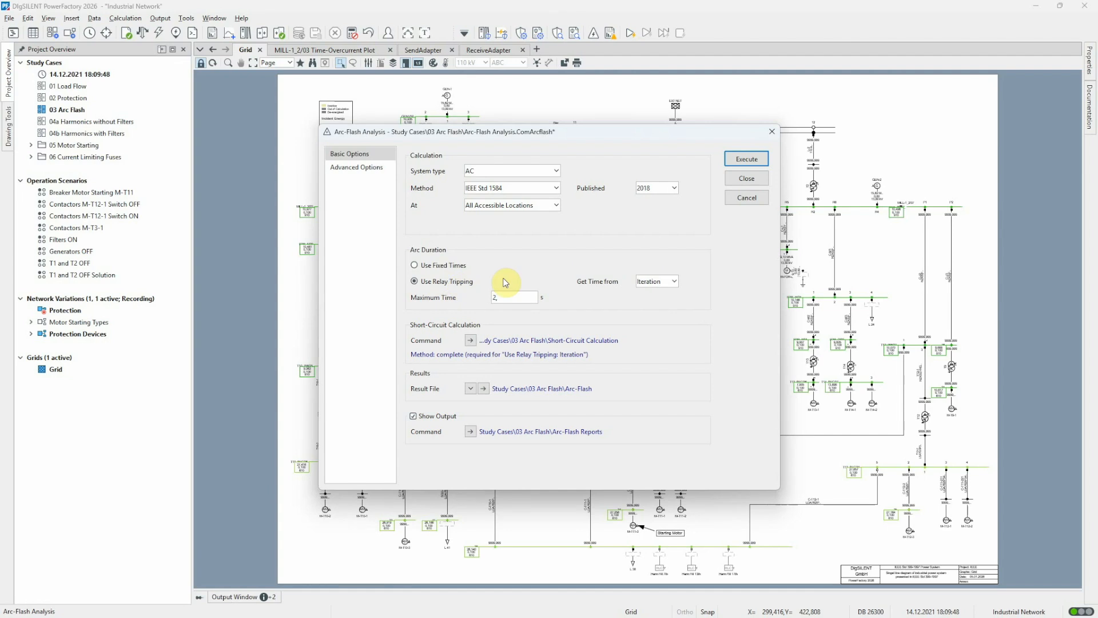
click(737, 159)
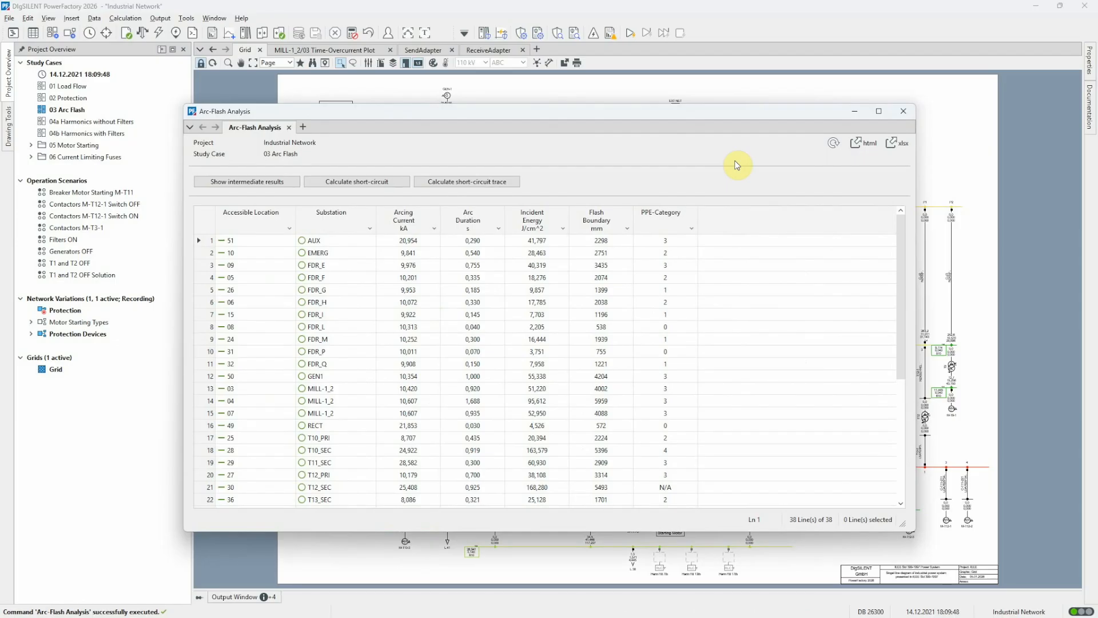
double_click(674, 211)
double_click(674, 212)
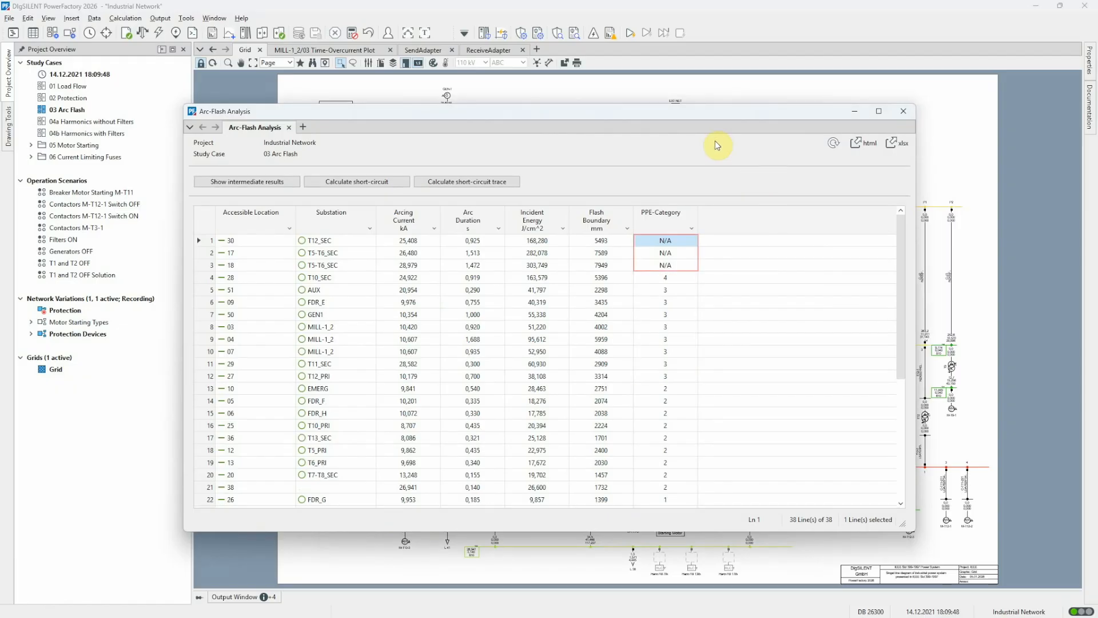
Compare the reported PPE categories with the NFPA 70E energy limits in the arc-flash advanced options, and close the report
click(598, 35)
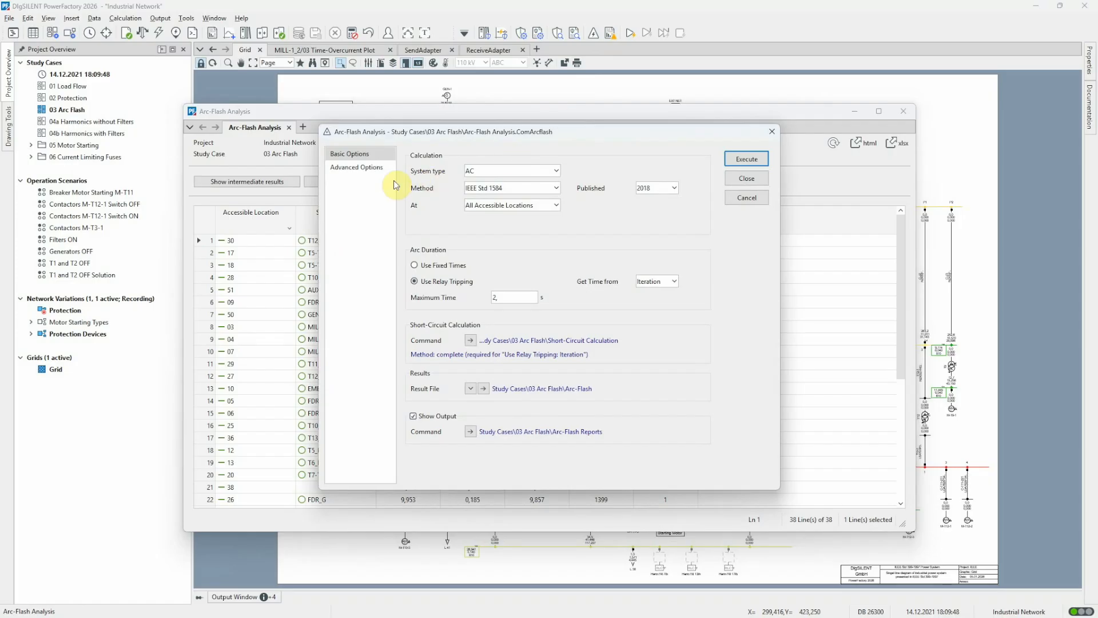
click(360, 167)
drag(634, 135, 338, 53)
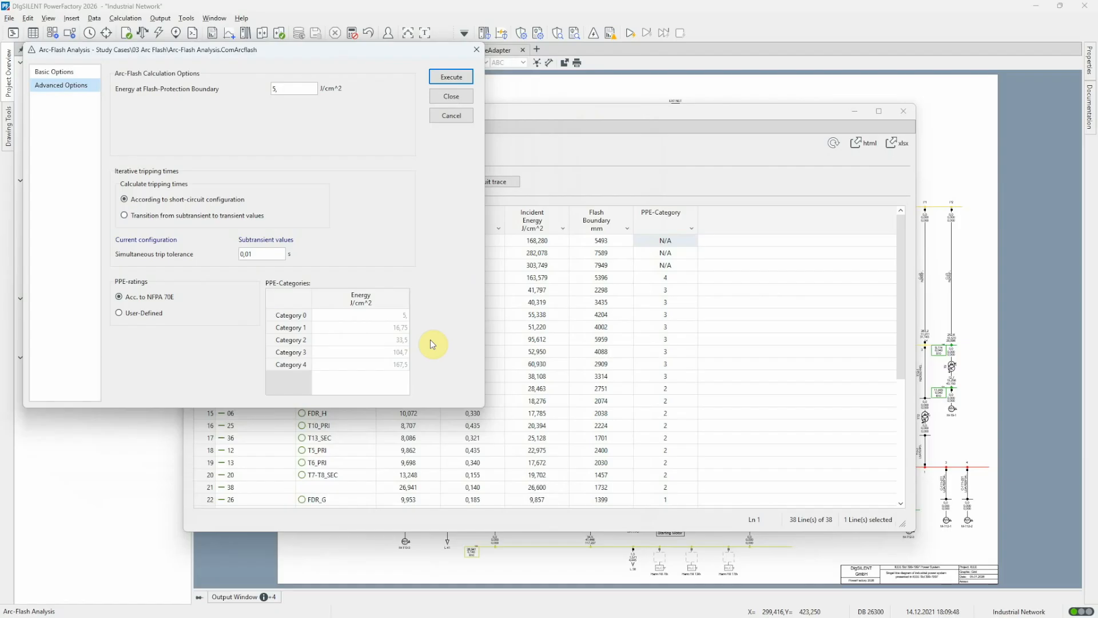
click(452, 96)
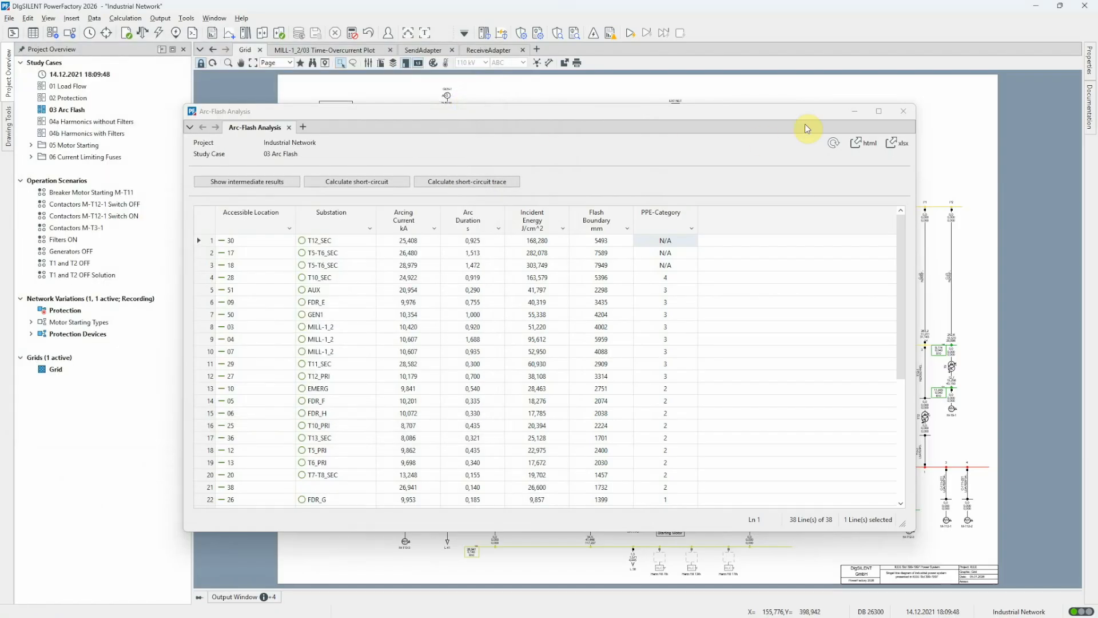
click(904, 112)
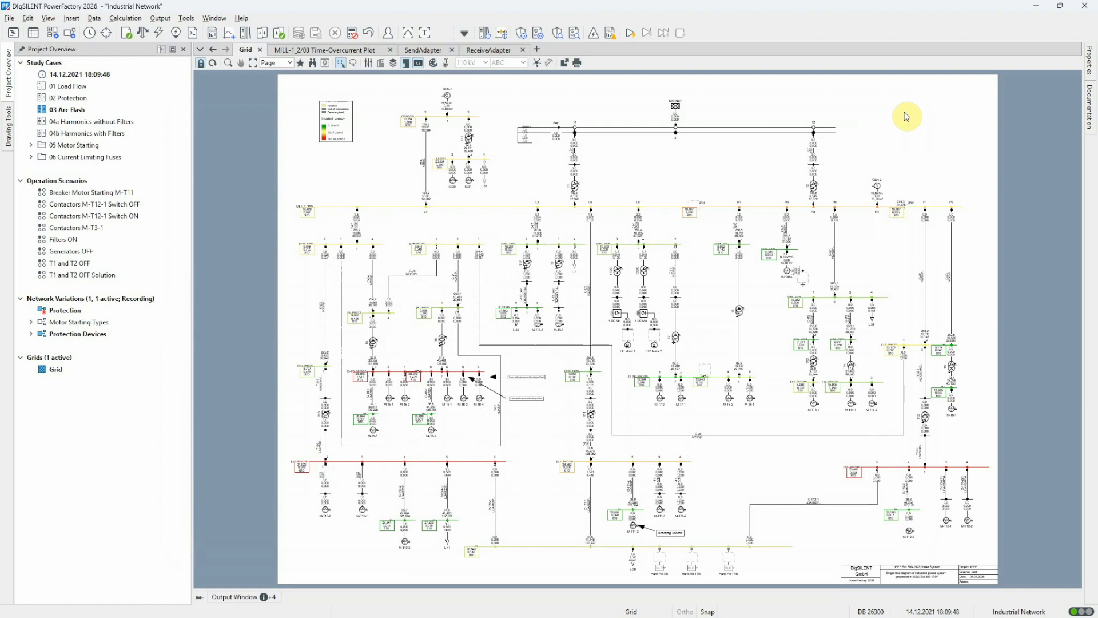
Run the arc-flash analysis for busbar MILL-1_2/03 only and view its relay tripping times in the time-overcurrent plot
right_click(503, 208)
mouse_move(598, 383)
click(664, 405)
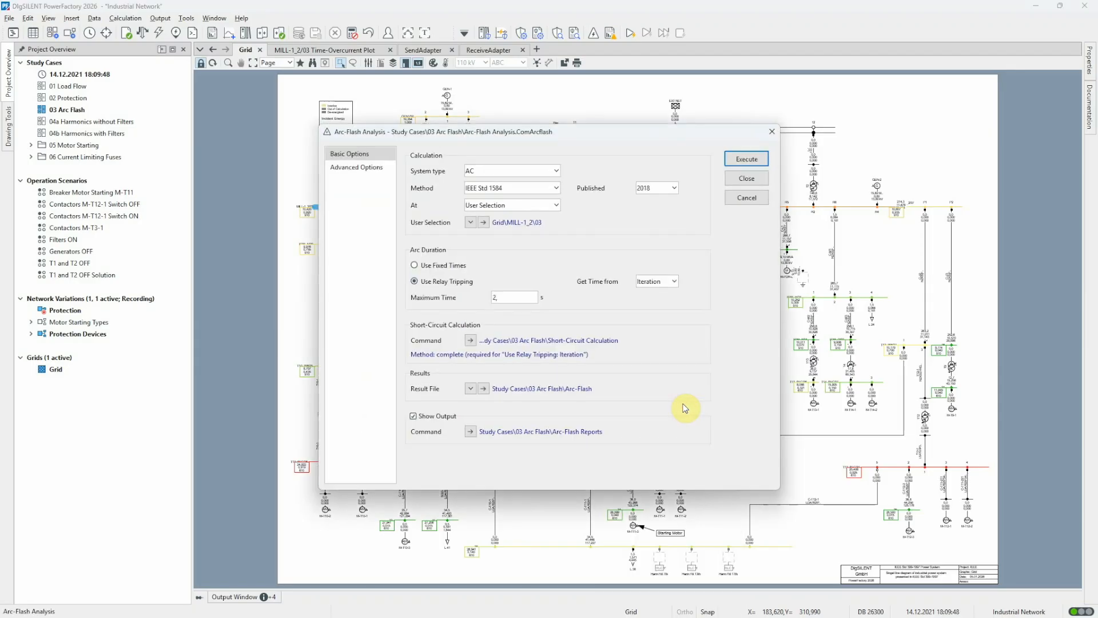
click(744, 158)
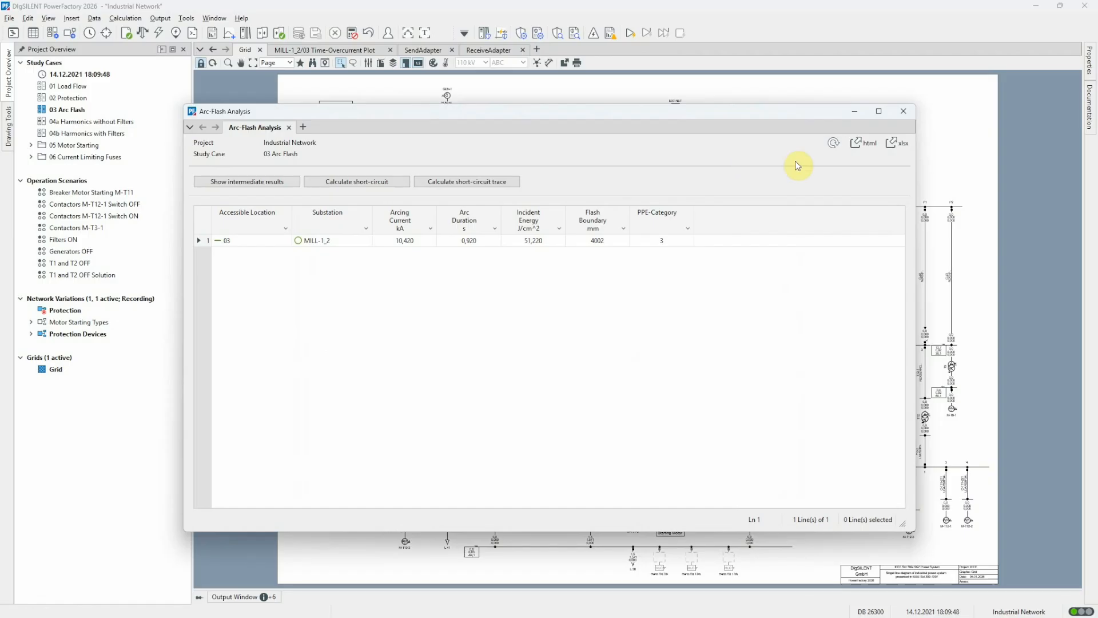
click(904, 112)
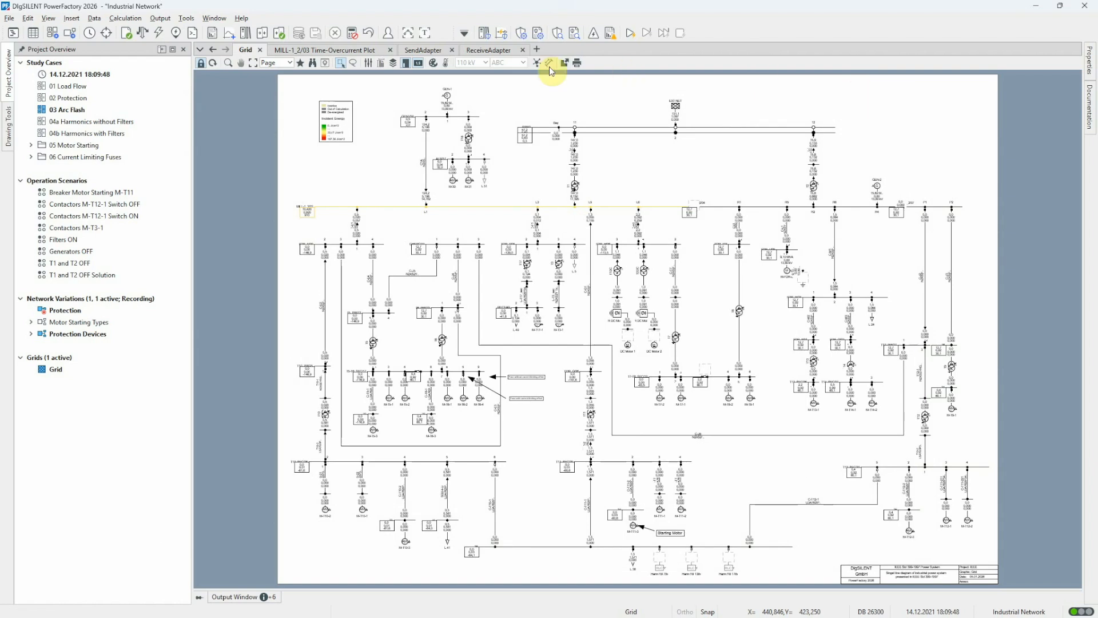
click(359, 51)
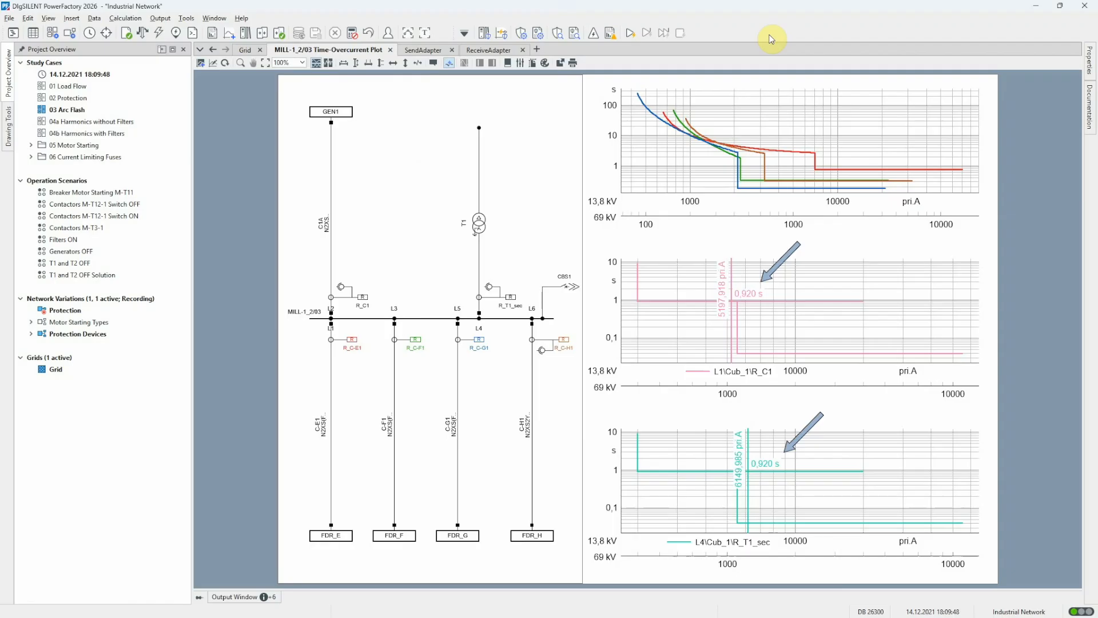
Calculate an IEC 60909 3-phase short-circuit on line C-E1 in the grid diagram and show it in the MILL-1_2/03 time-overcurrent plot
click(243, 51)
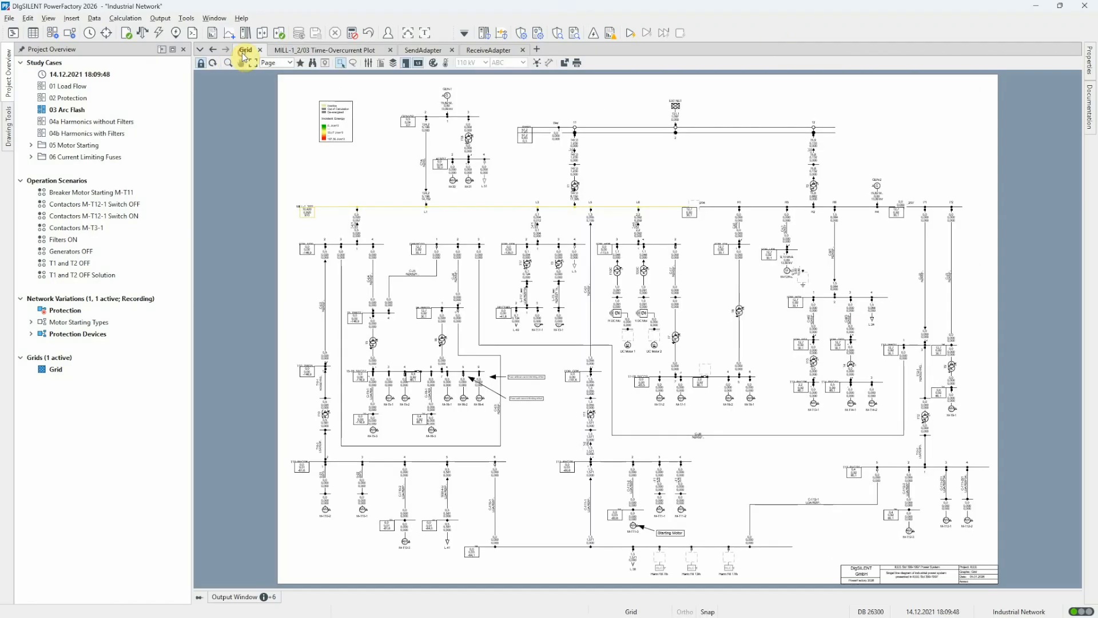
click(229, 63)
drag(288, 144, 479, 321)
right_click(531, 316)
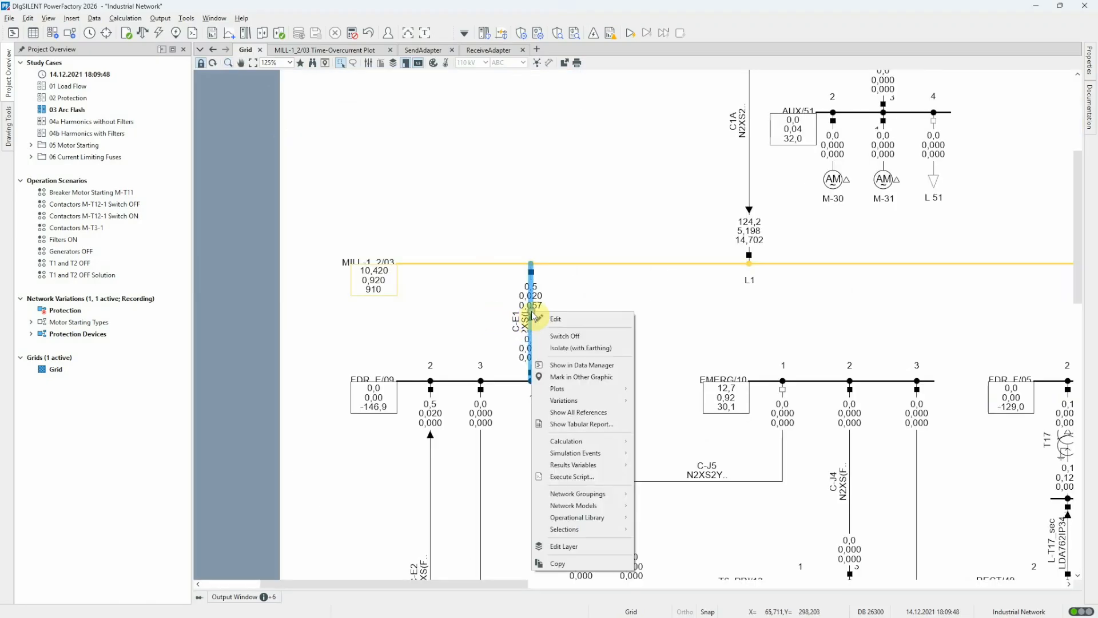
mouse_move(618, 443)
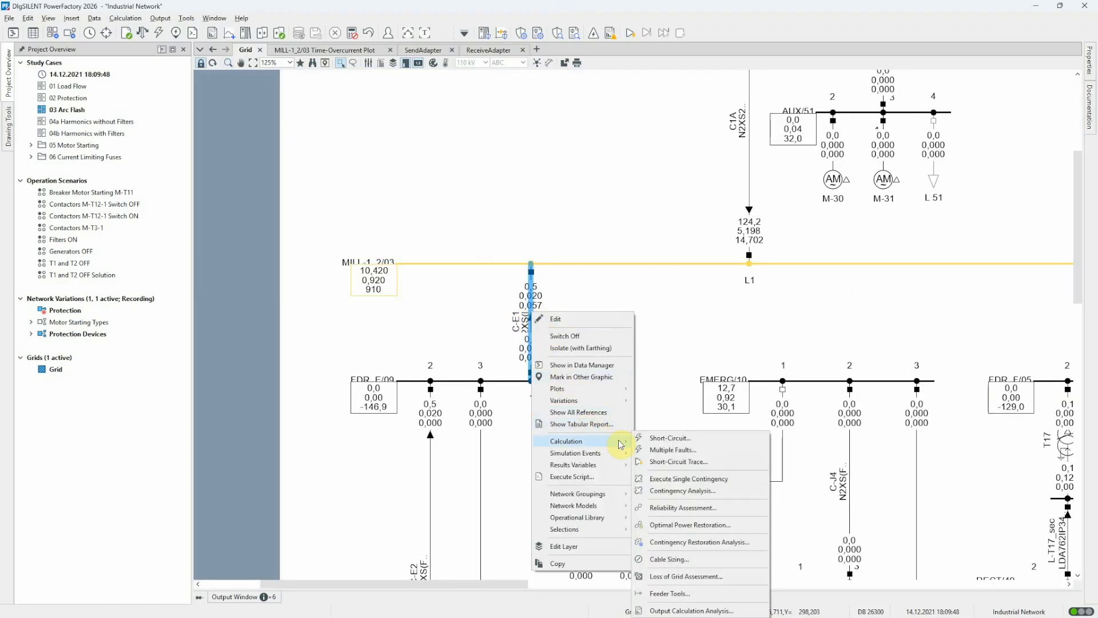
click(656, 442)
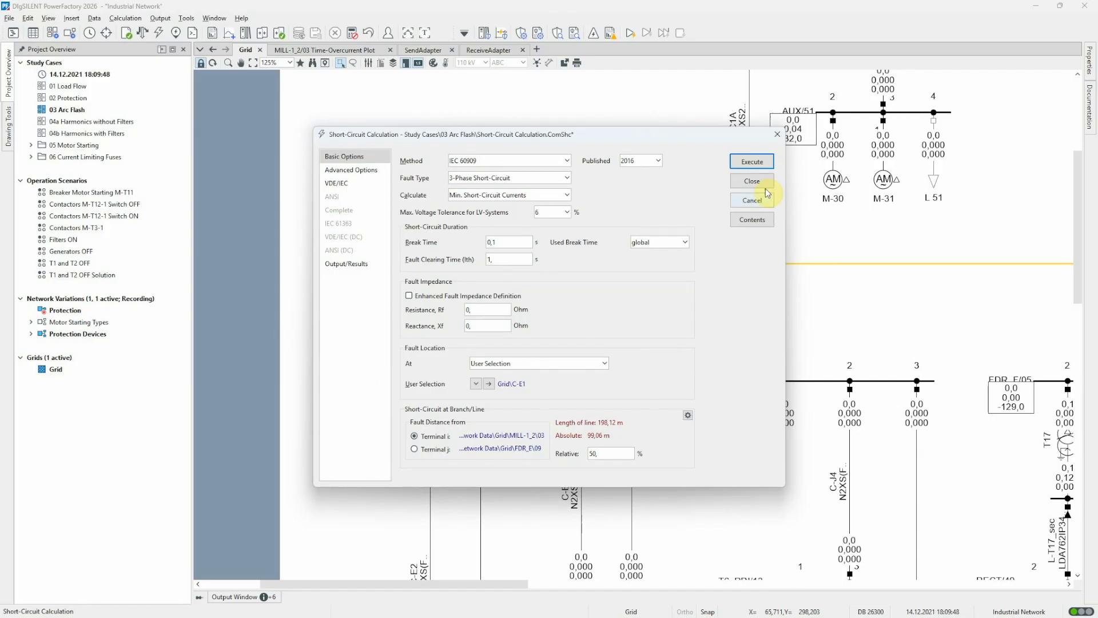
click(752, 162)
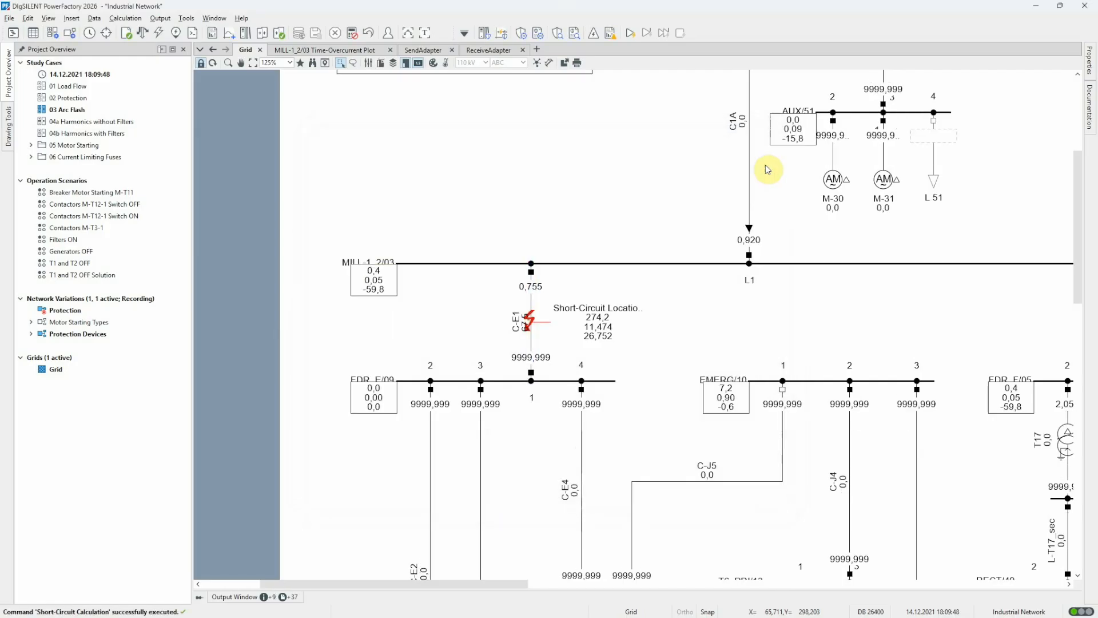
click(359, 54)
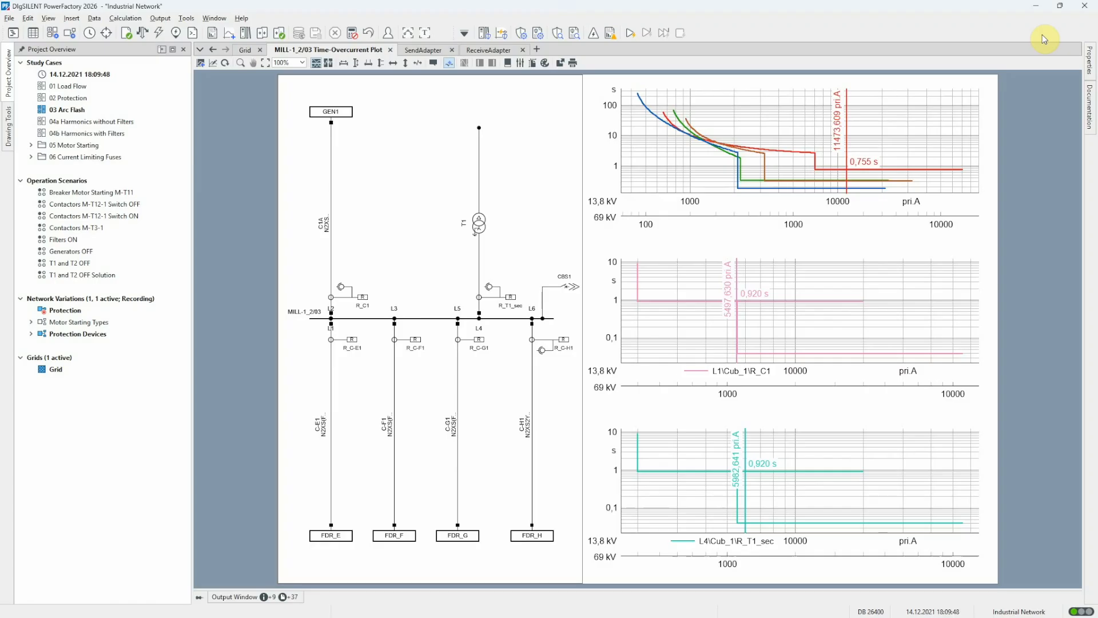
Activate the Interlocking expansion stage of the Protection Devices variation by setting the study time to 14.12.2021 19:09:48
click(31, 333)
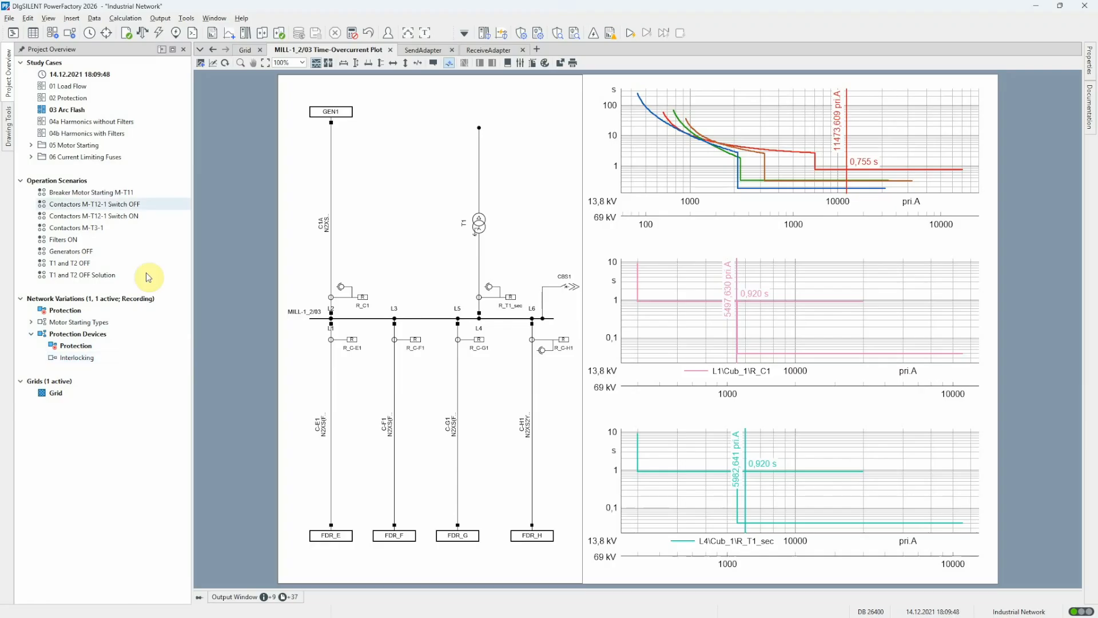
double_click(85, 76)
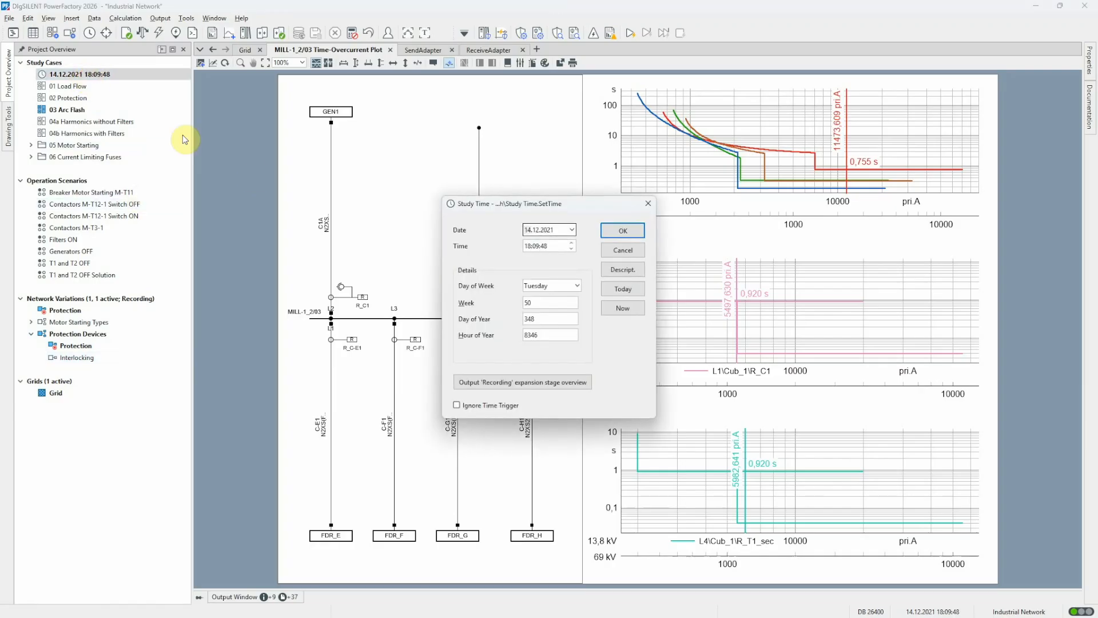
click(526, 246)
key(Up)
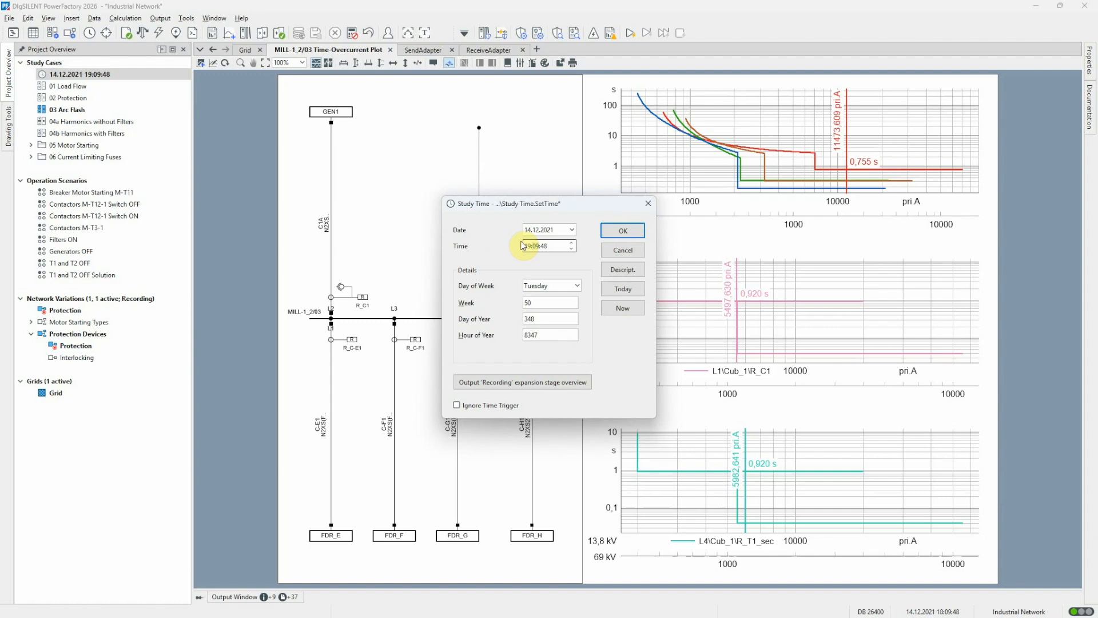
click(625, 231)
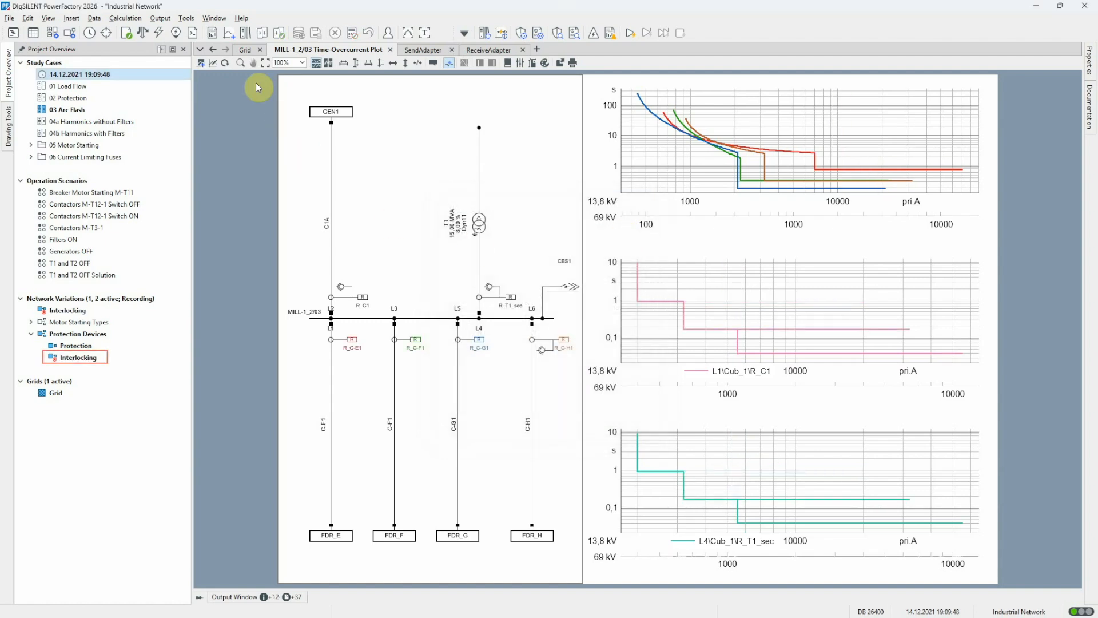
Calculate the IEC 60909 3-phase short-circuit on line C-E1 with Interlocking active and show it in the MILL-1_2/03 time-overcurrent plot
click(244, 50)
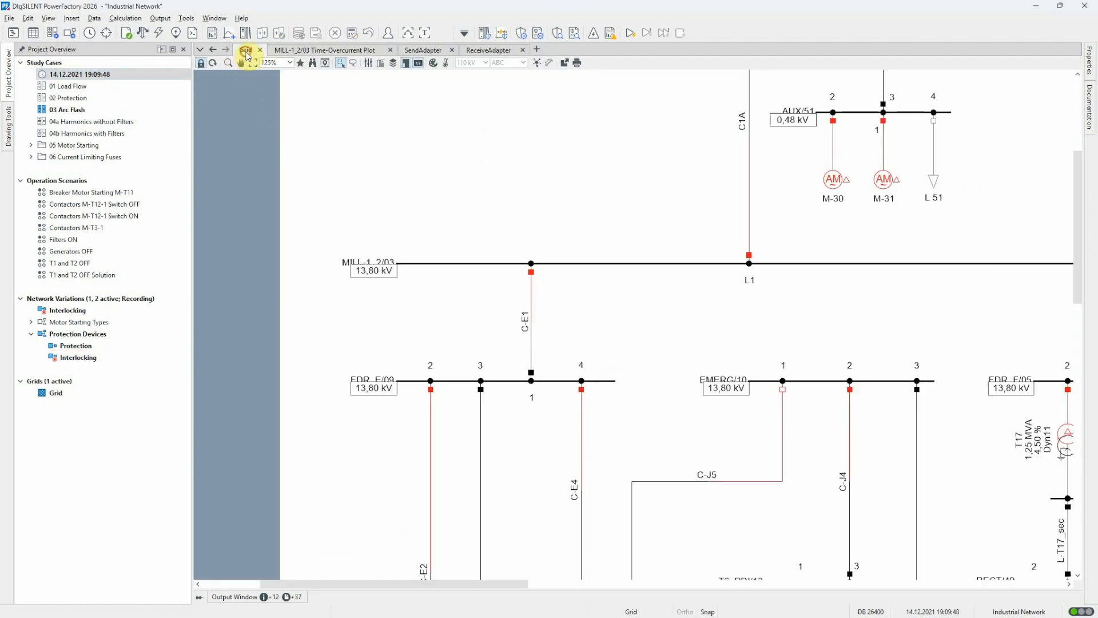
right_click(531, 319)
mouse_move(615, 448)
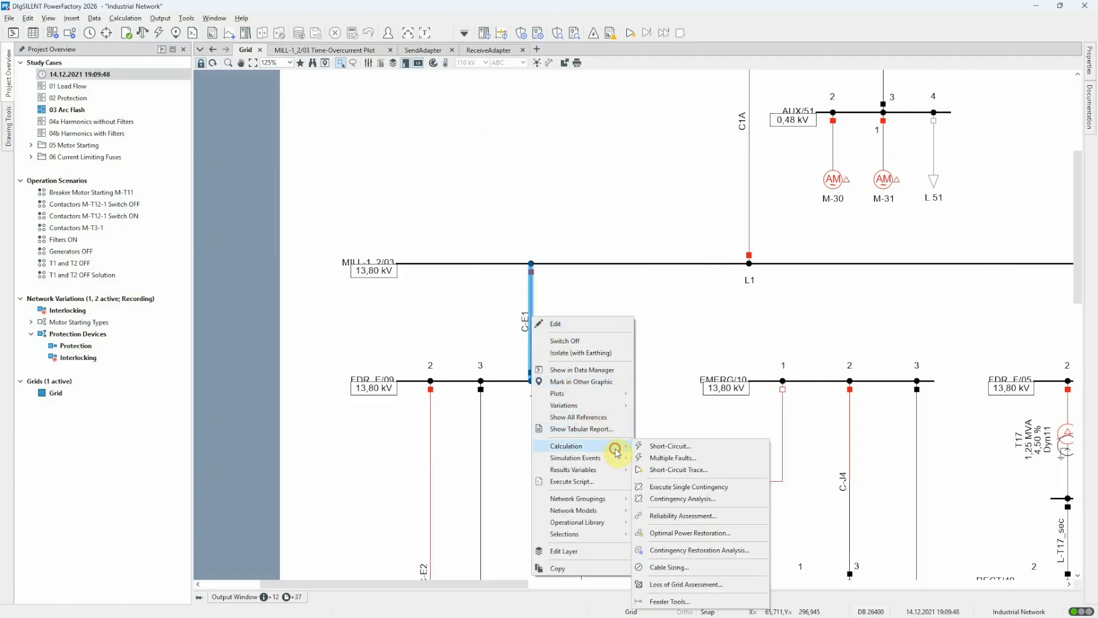
click(664, 448)
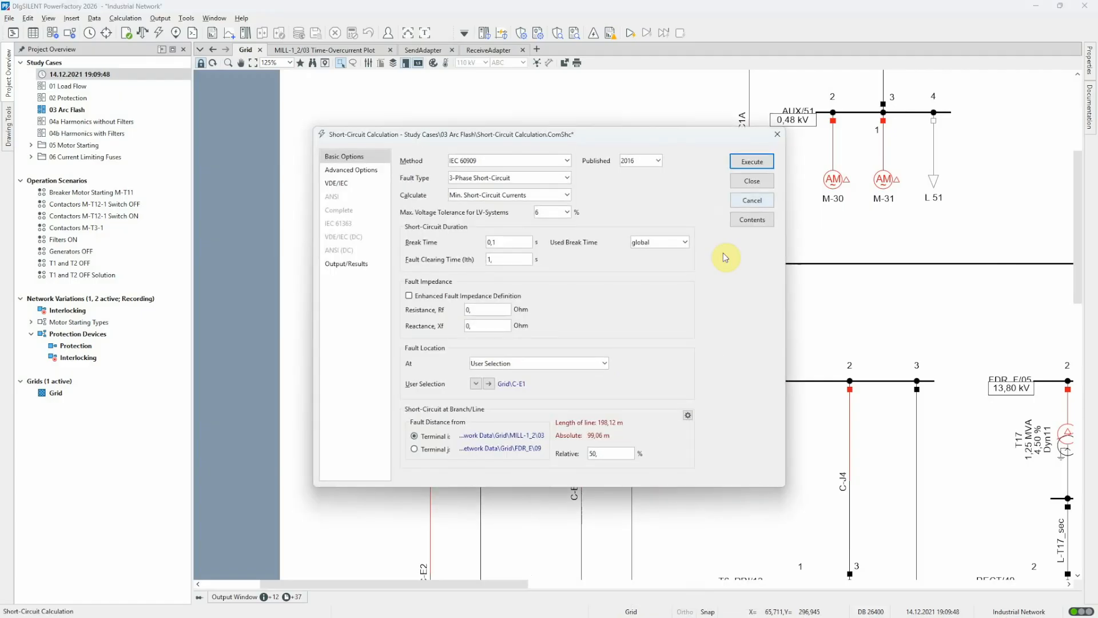
click(765, 162)
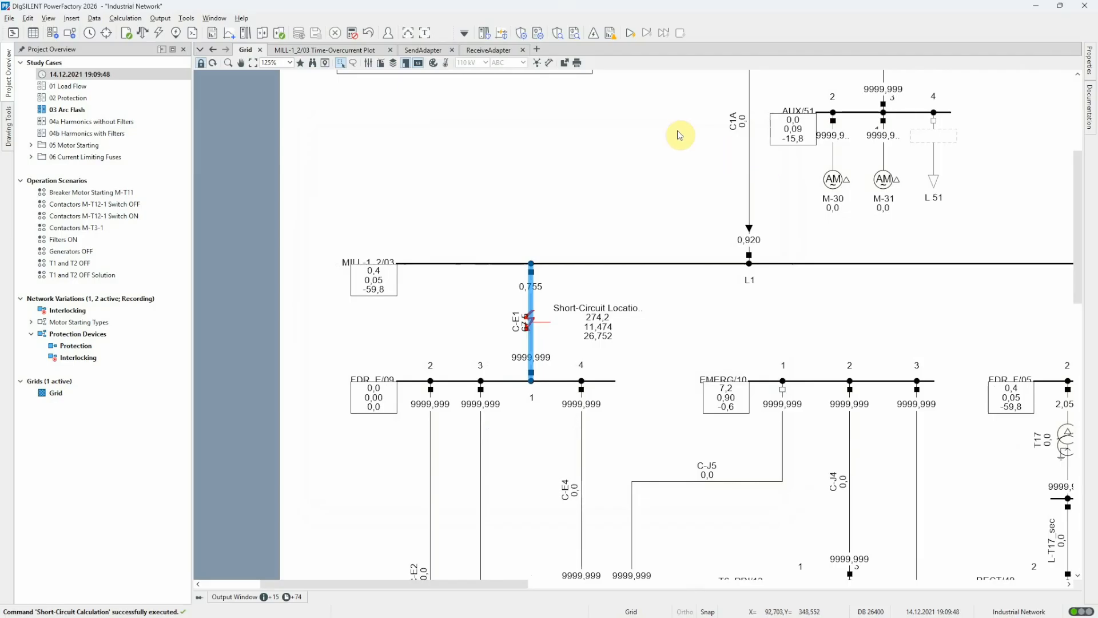
click(363, 50)
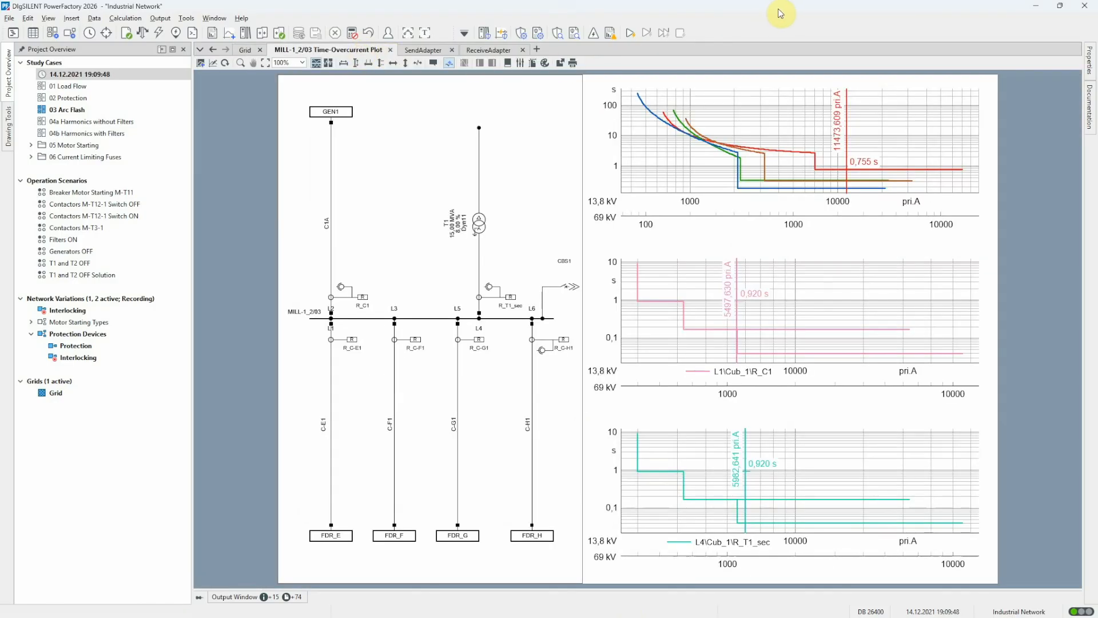
Calculate a short-circuit on busbar MILL-1_2/03 in the grid diagram and view the relay tripping times in its time-overcurrent plot
click(251, 50)
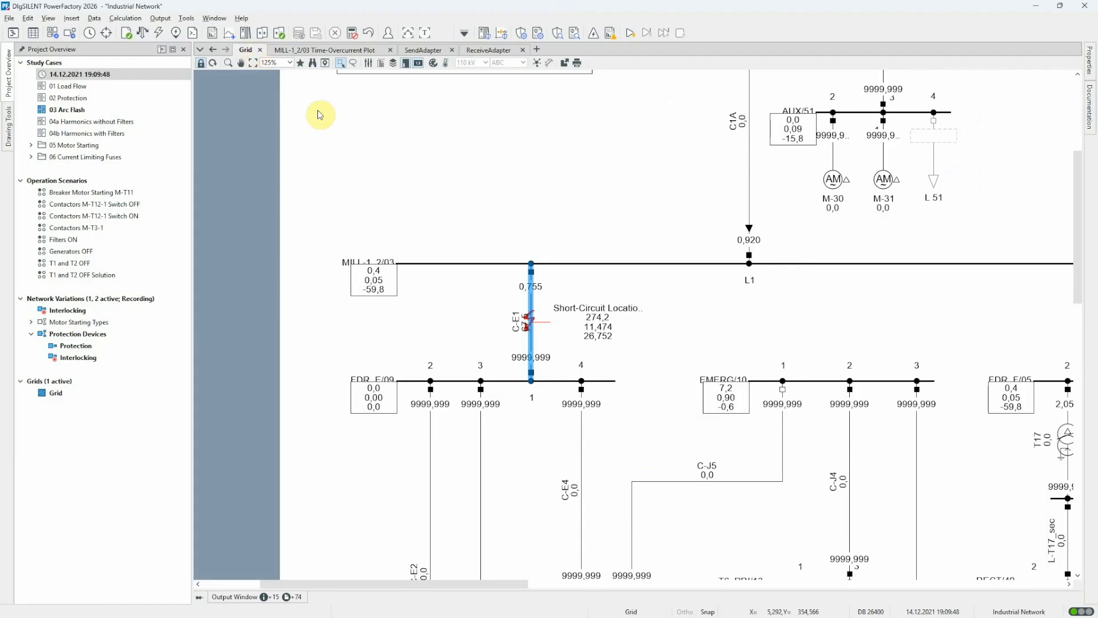
right_click(456, 265)
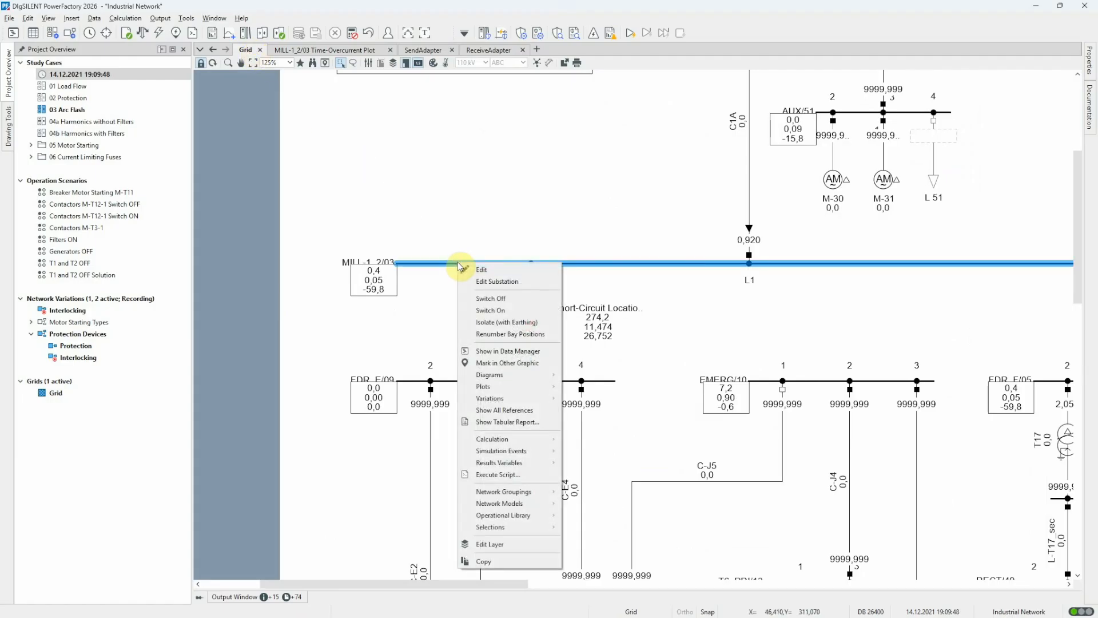
mouse_move(525, 439)
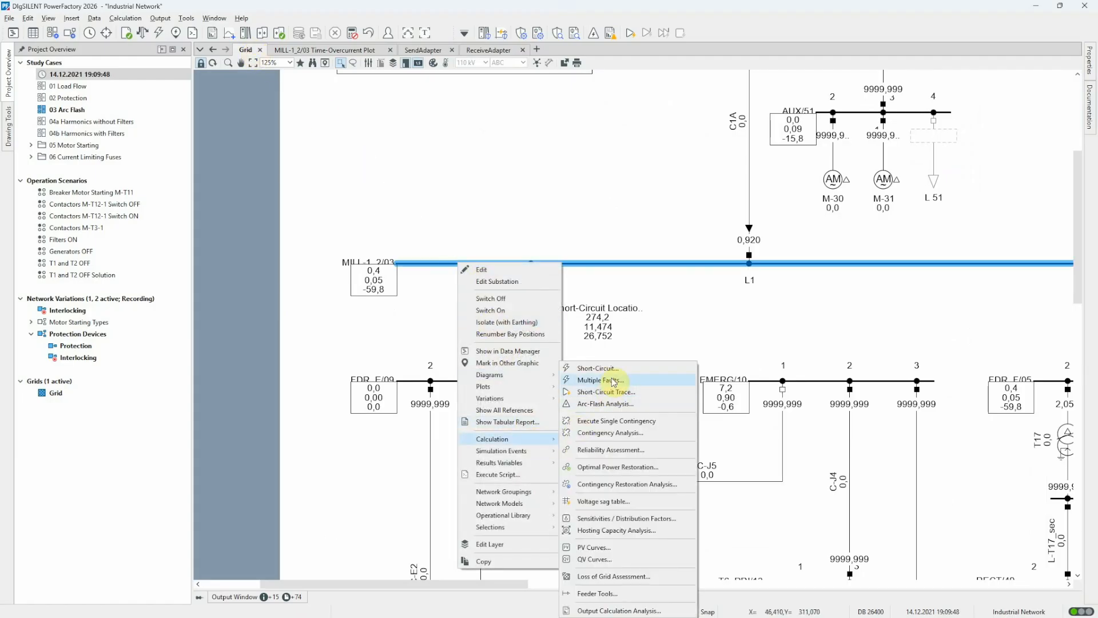
click(598, 368)
click(748, 162)
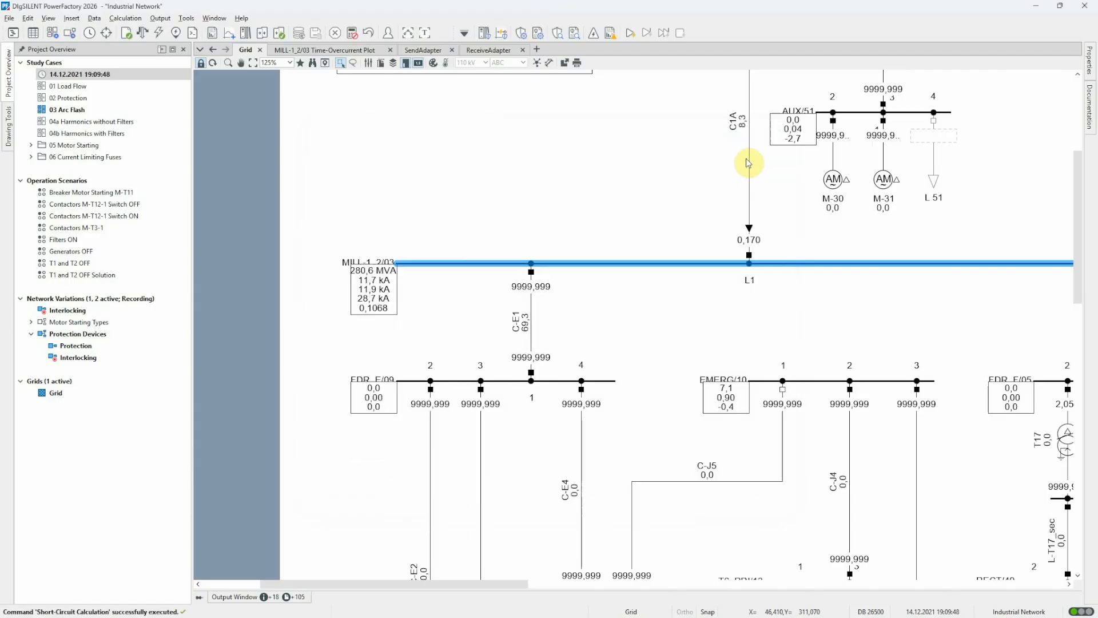
click(312, 50)
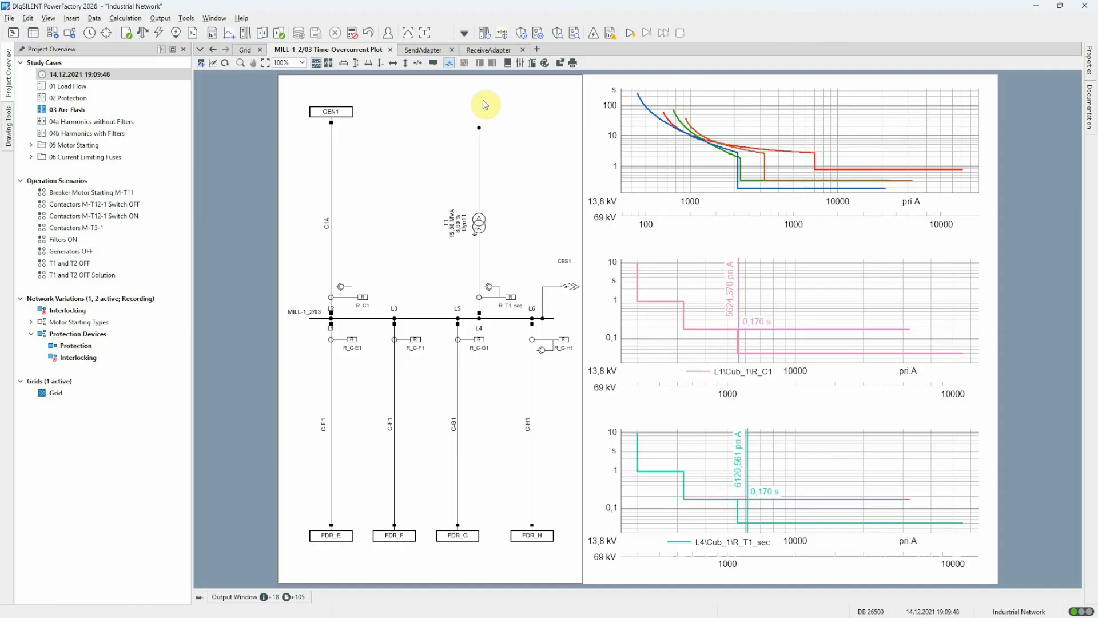
Return to the grid diagram and reset the short-circuit calculation results
click(244, 50)
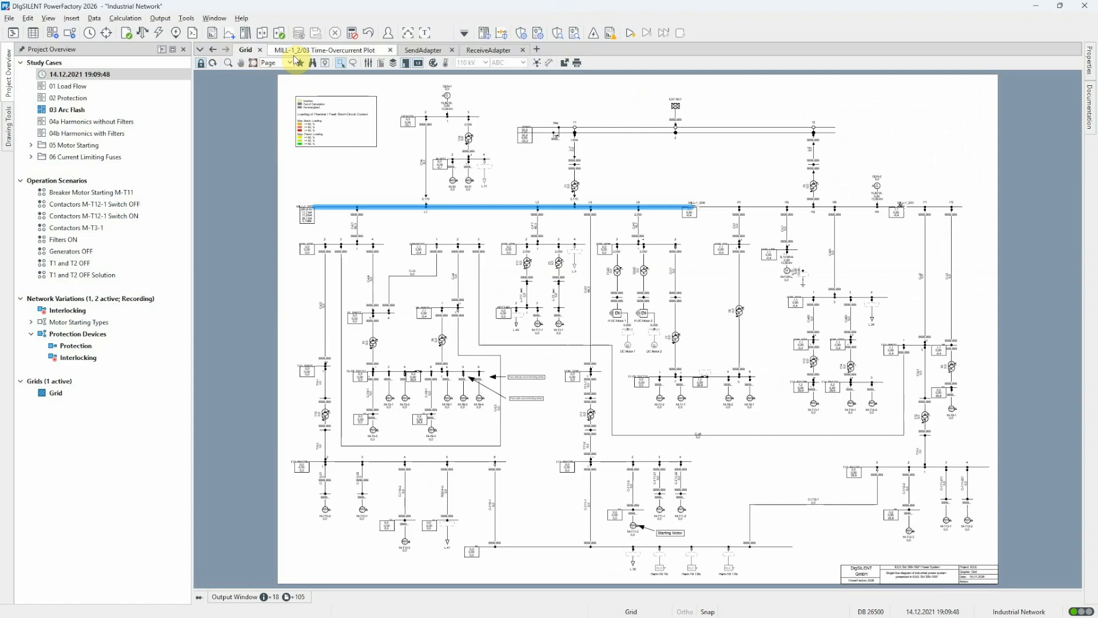
click(353, 33)
click(576, 332)
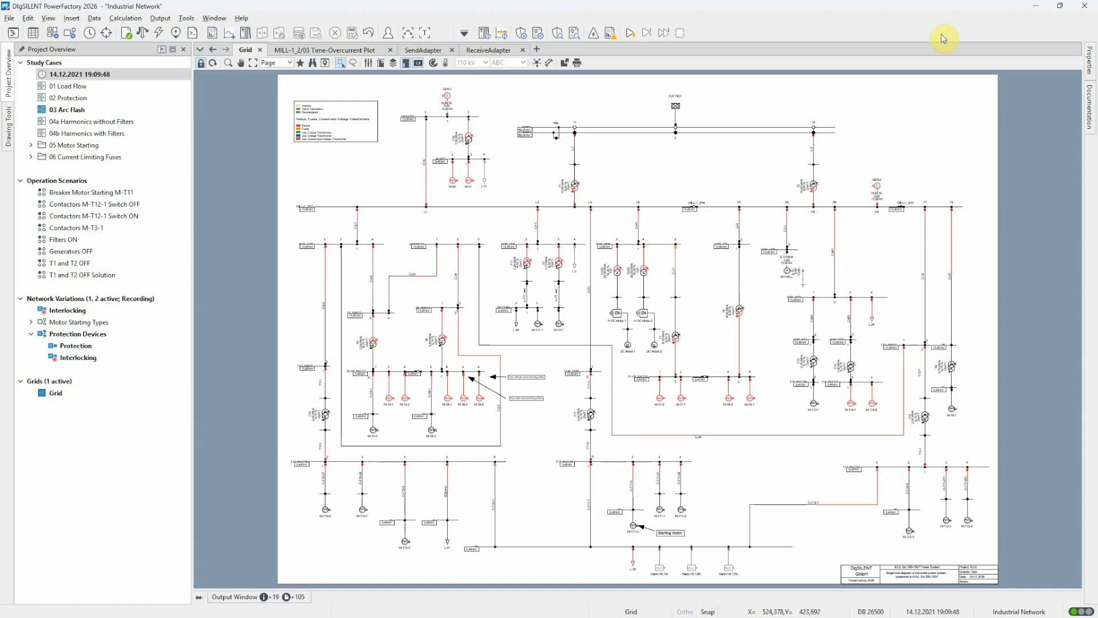
Examine the SendAdapter and ReceiveAdapter block diagrams and the busbar MILL-1_2/03 area of the grid diagram
click(429, 50)
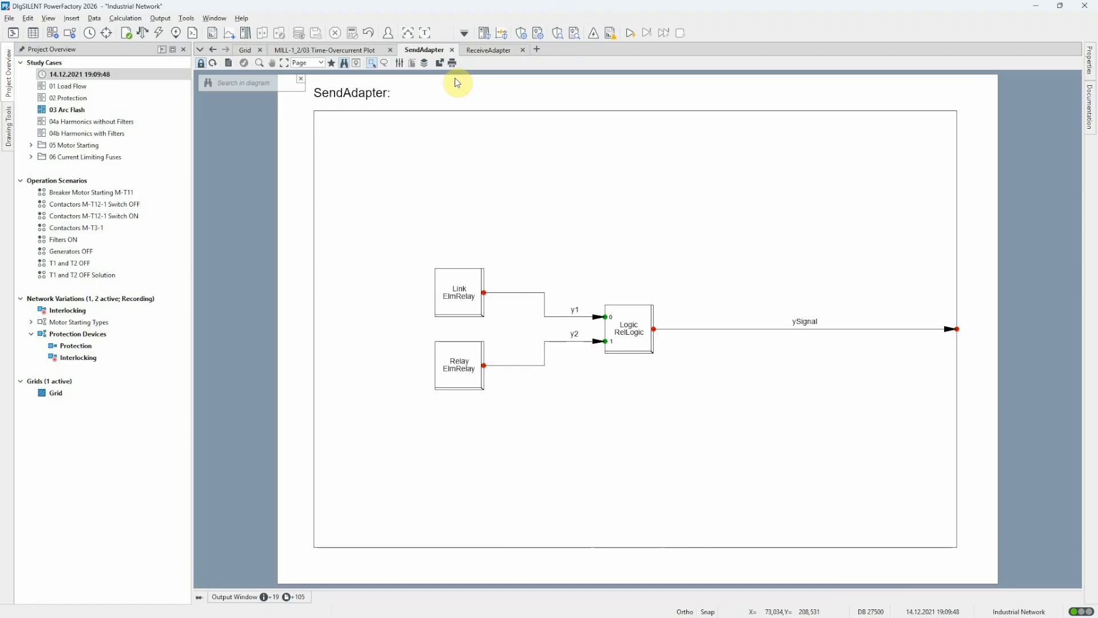
click(491, 50)
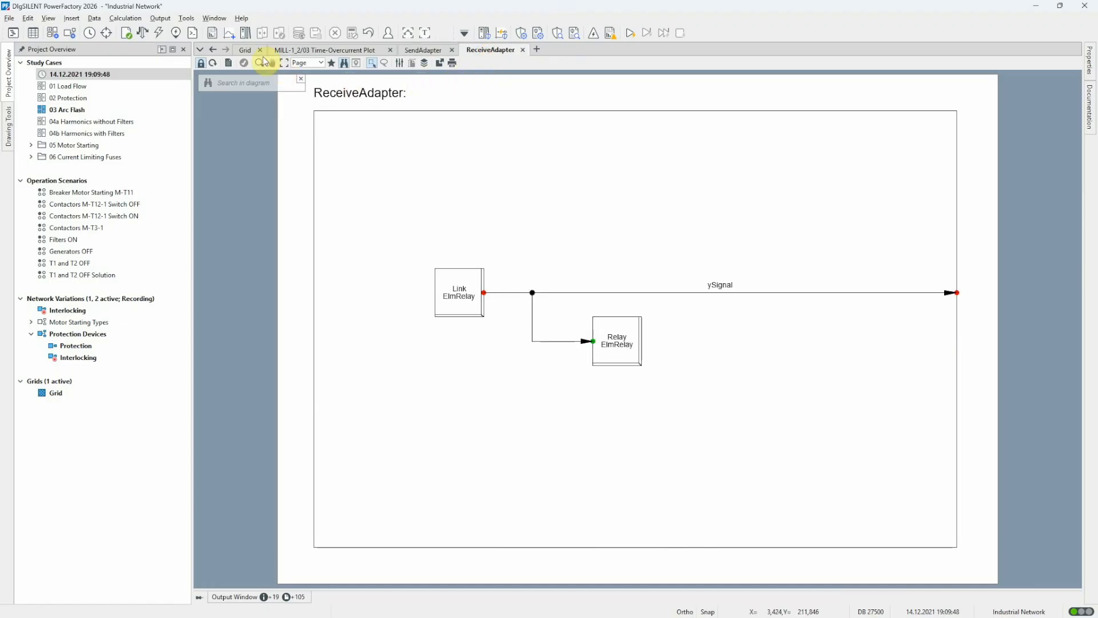
click(246, 50)
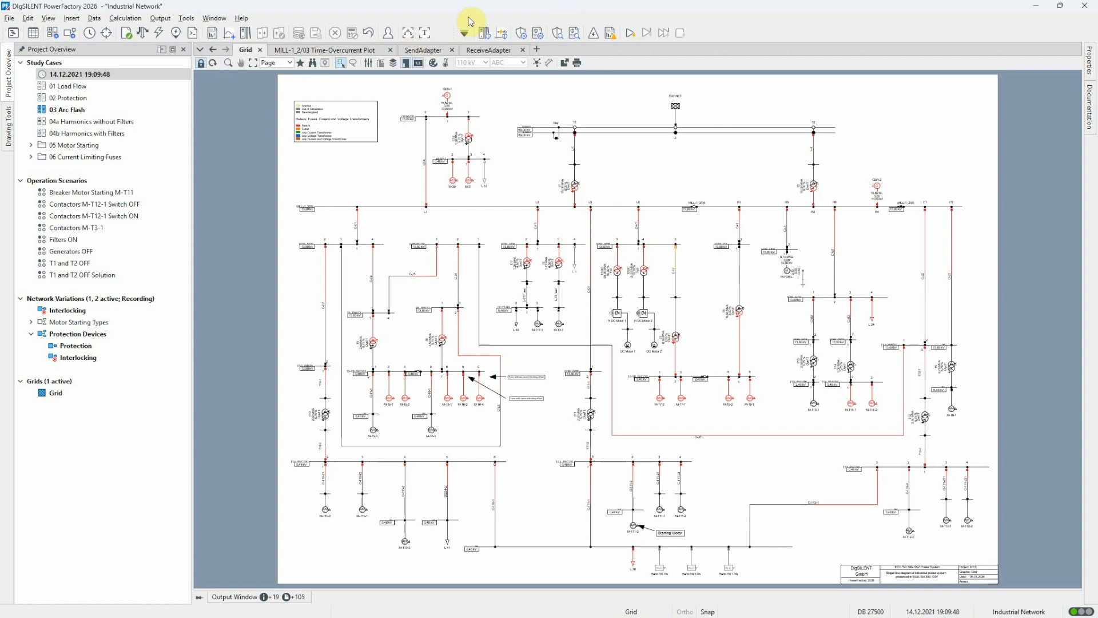
key(ctrl+plus)
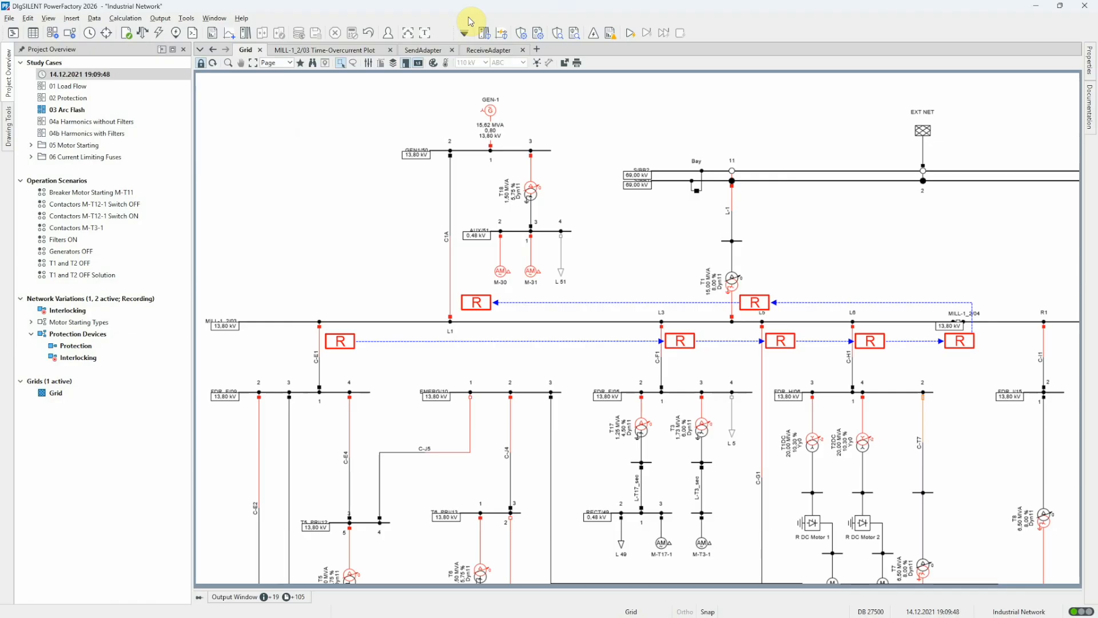
key(ctrl+a)
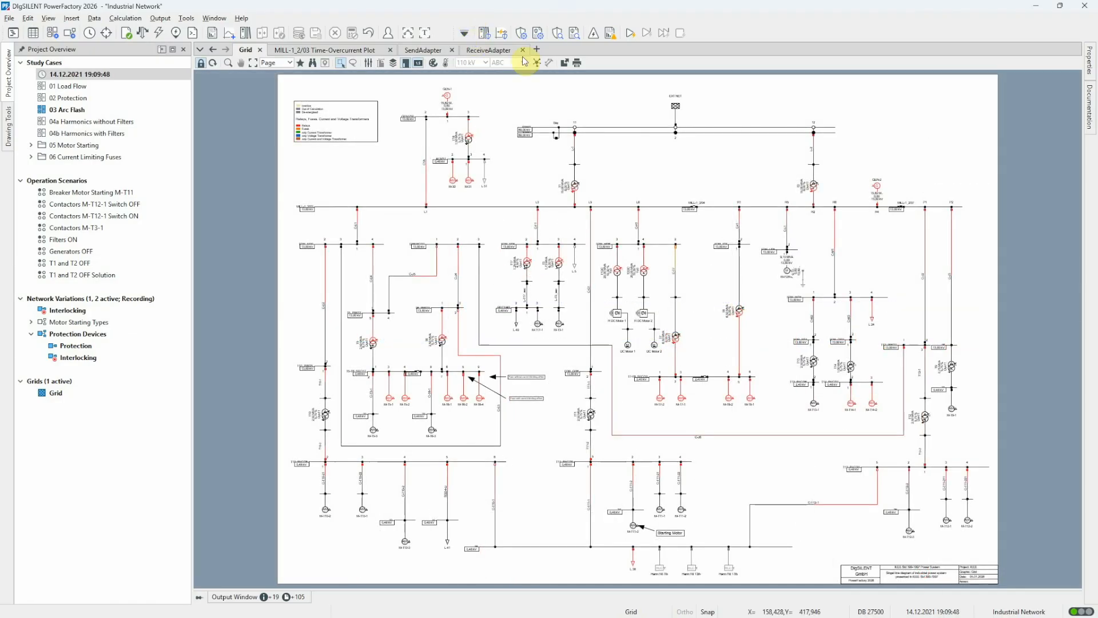
Rerun the arc-flash analysis for busbar MILL-1_2/03 and again for All Accessible Locations, and close the tabular report
click(593, 33)
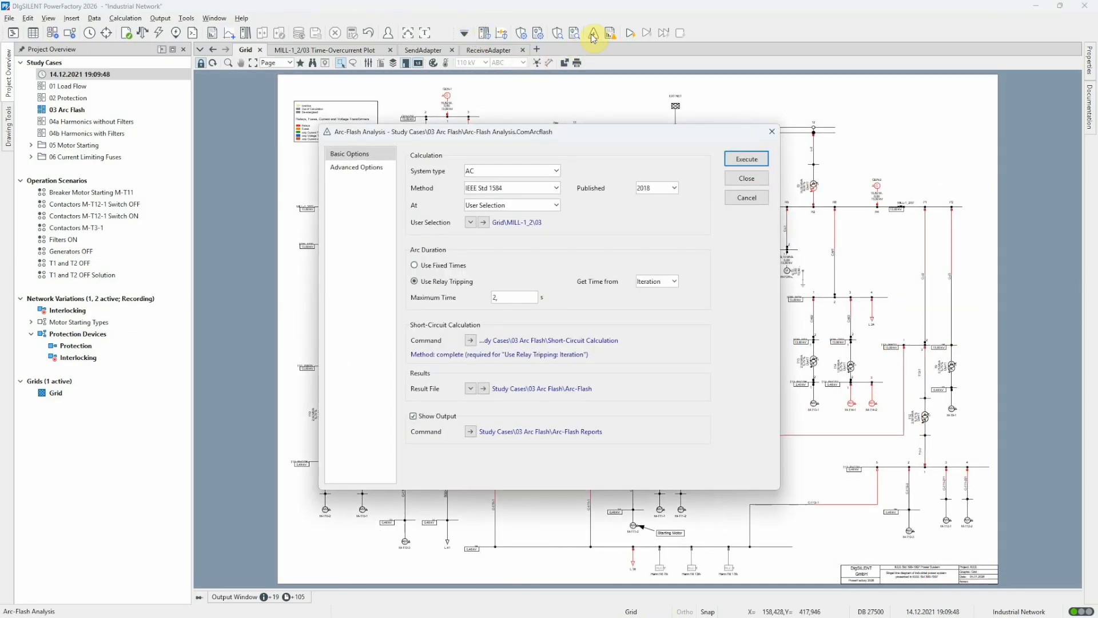
click(750, 158)
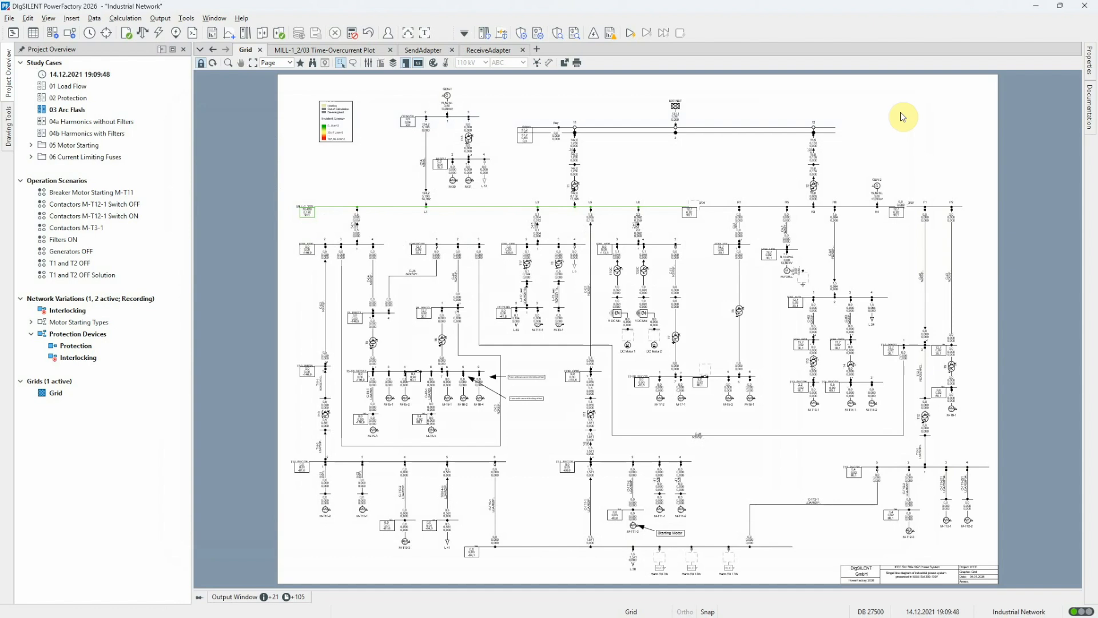
click(594, 33)
click(556, 206)
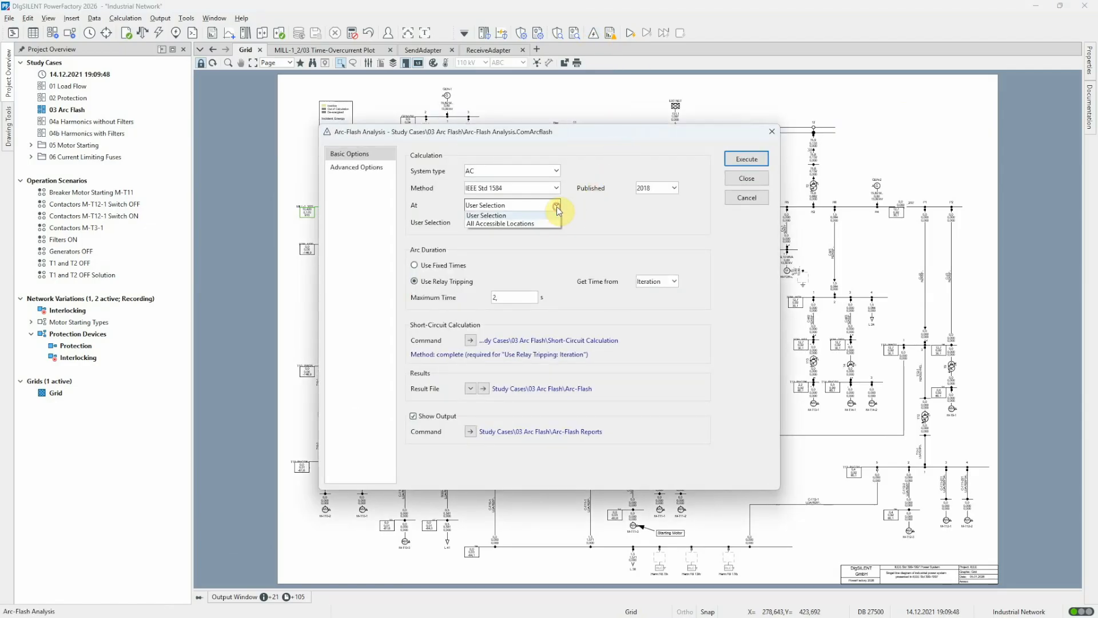
click(541, 224)
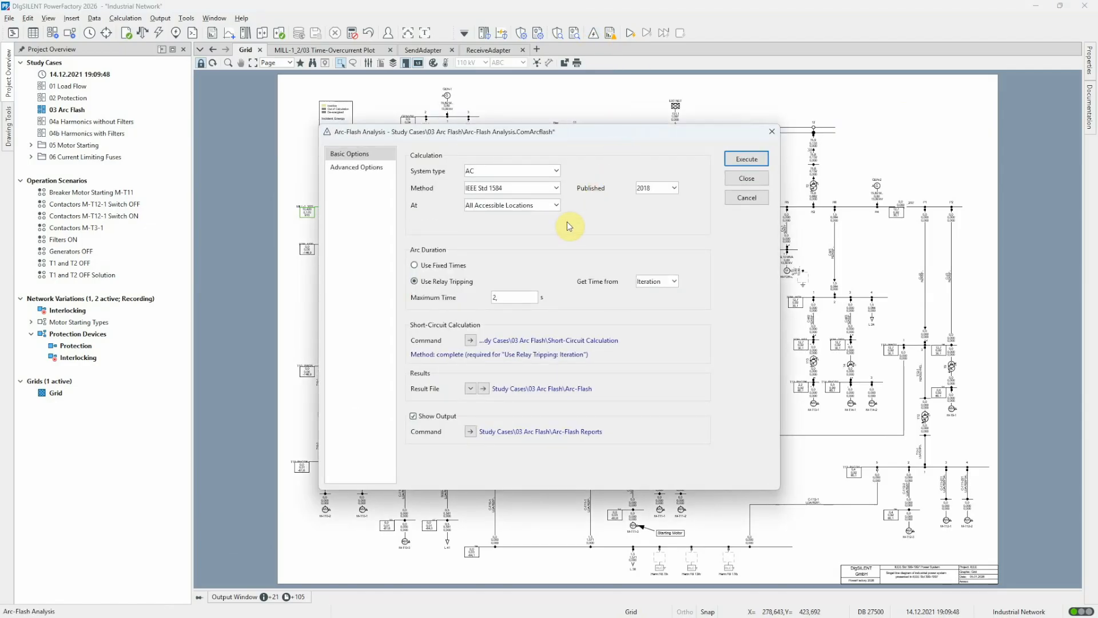
click(745, 159)
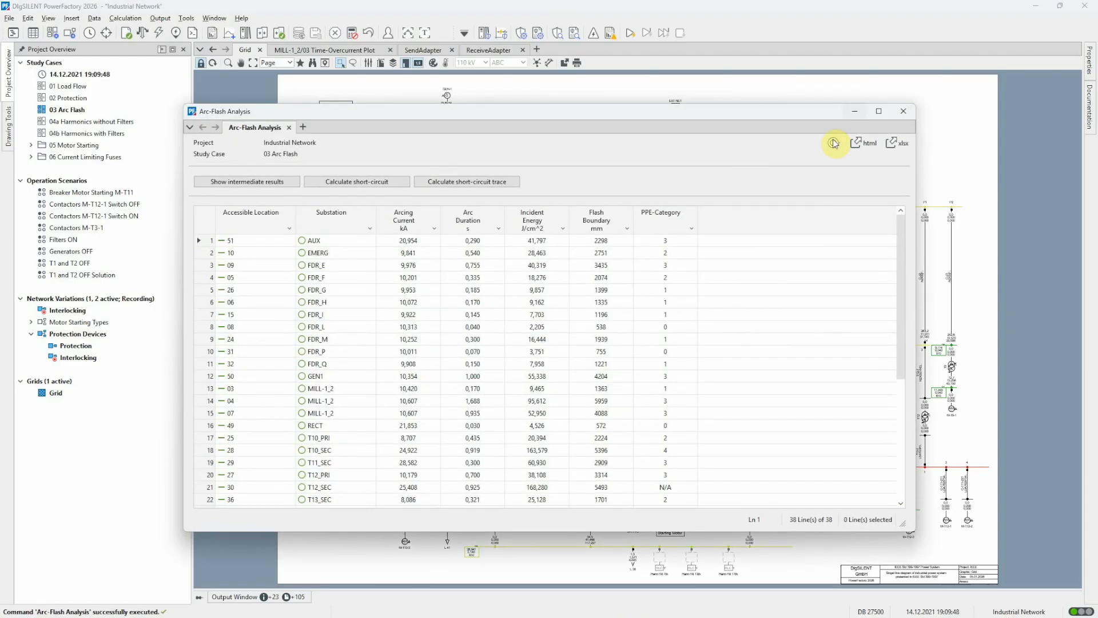
click(905, 113)
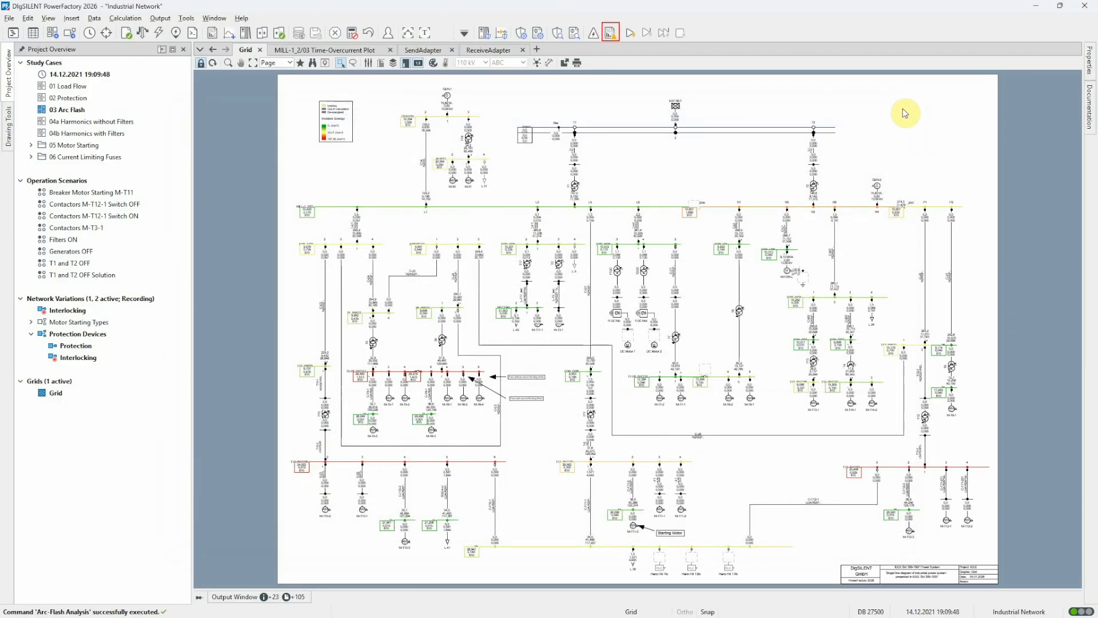
Generate an Arc-Flash Label report document instead of the tabular report, view it and close it
click(612, 34)
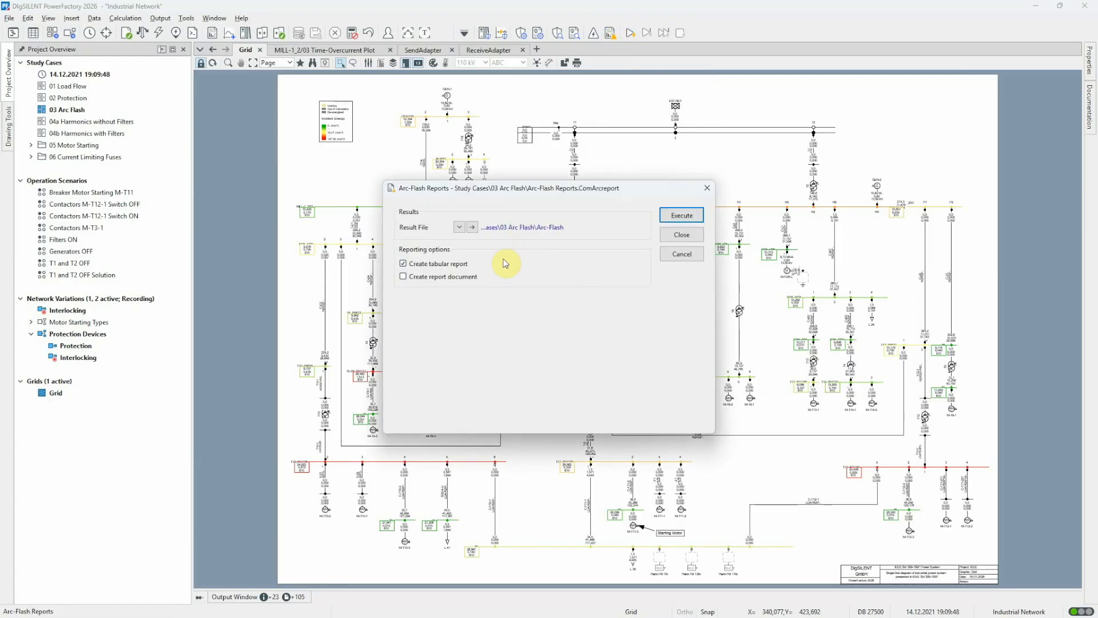
click(466, 266)
click(460, 278)
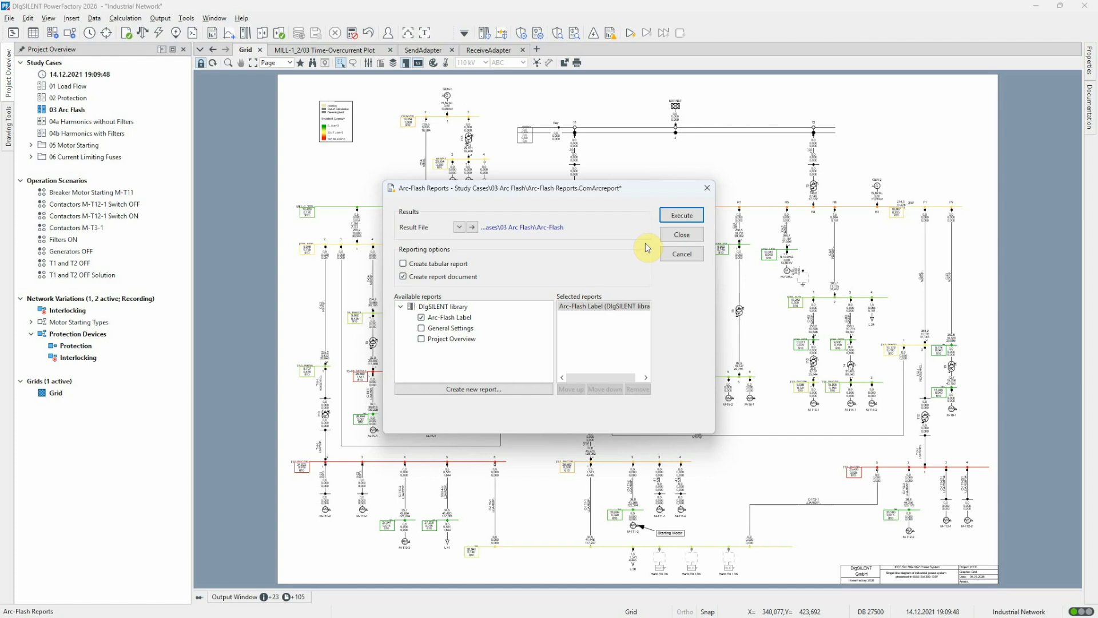
click(681, 216)
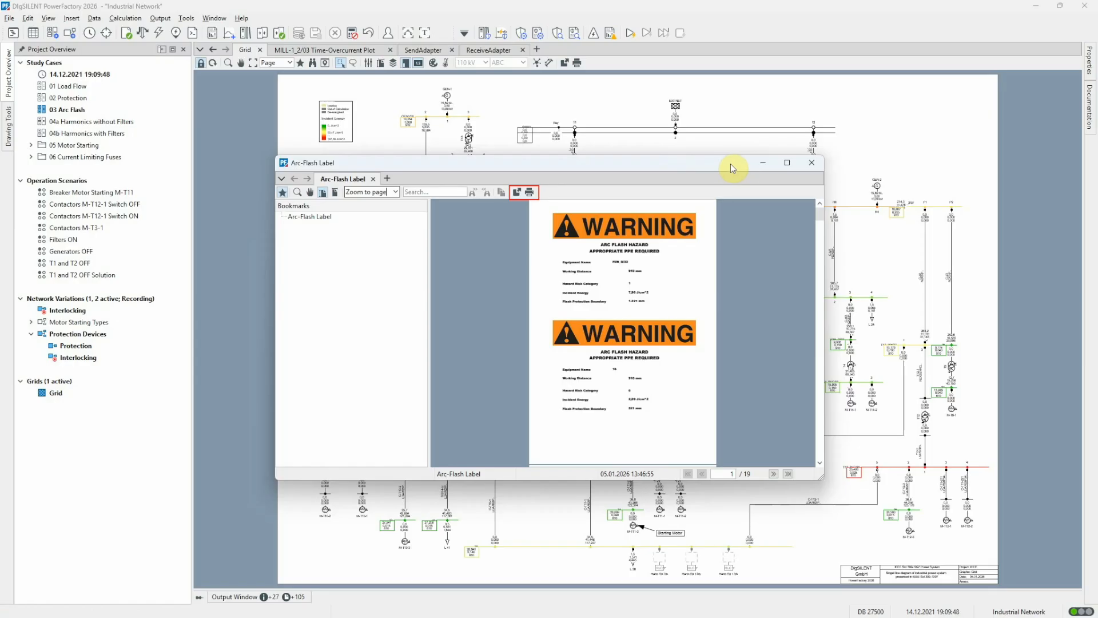
click(811, 163)
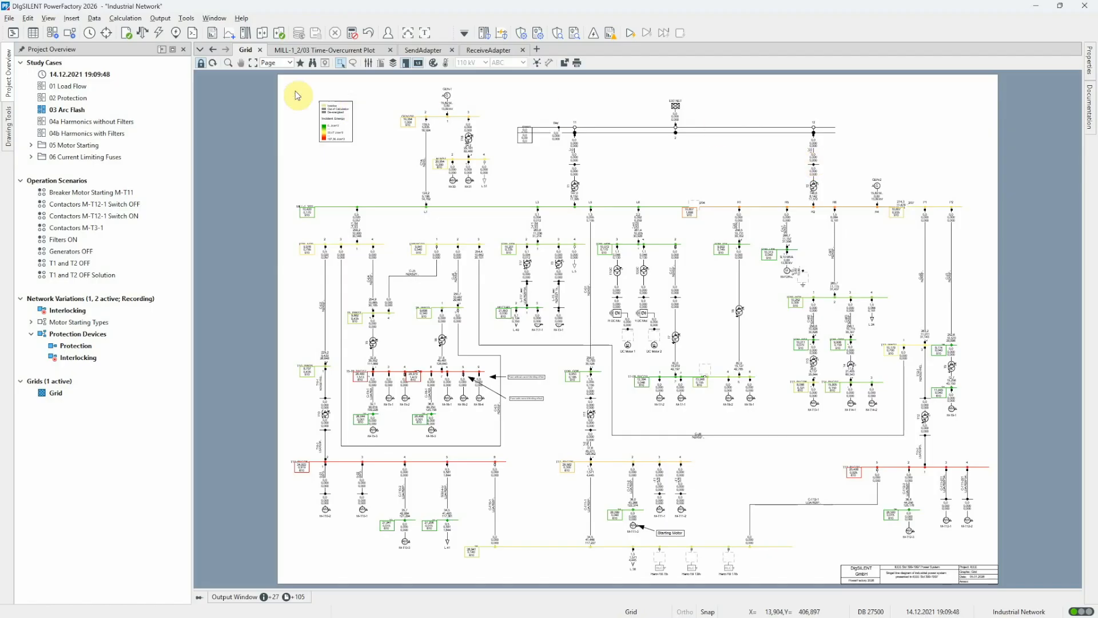
Export the Arc-Flash Label report as PDF to D:\DIgSILENT\Arc Flash, browse the warning labels and close the PDF
click(213, 33)
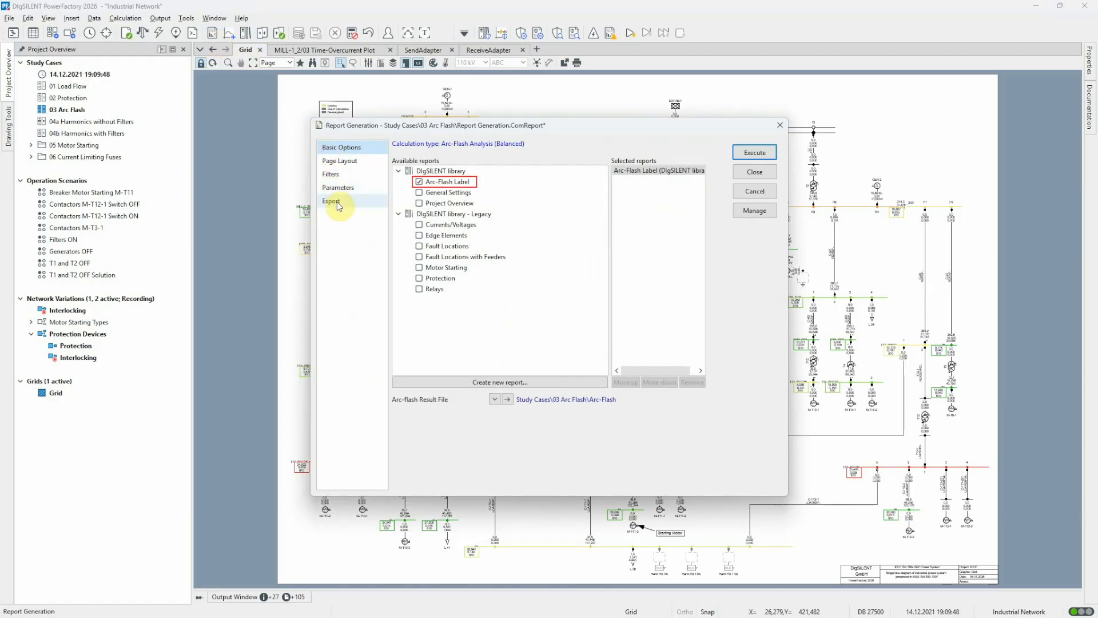
click(355, 202)
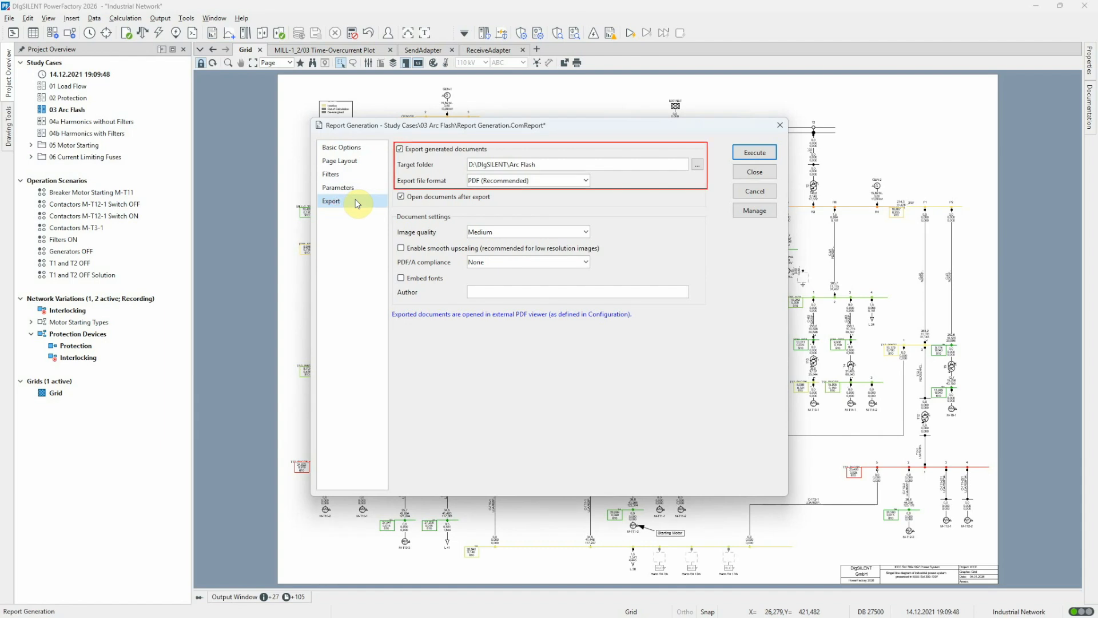
click(758, 152)
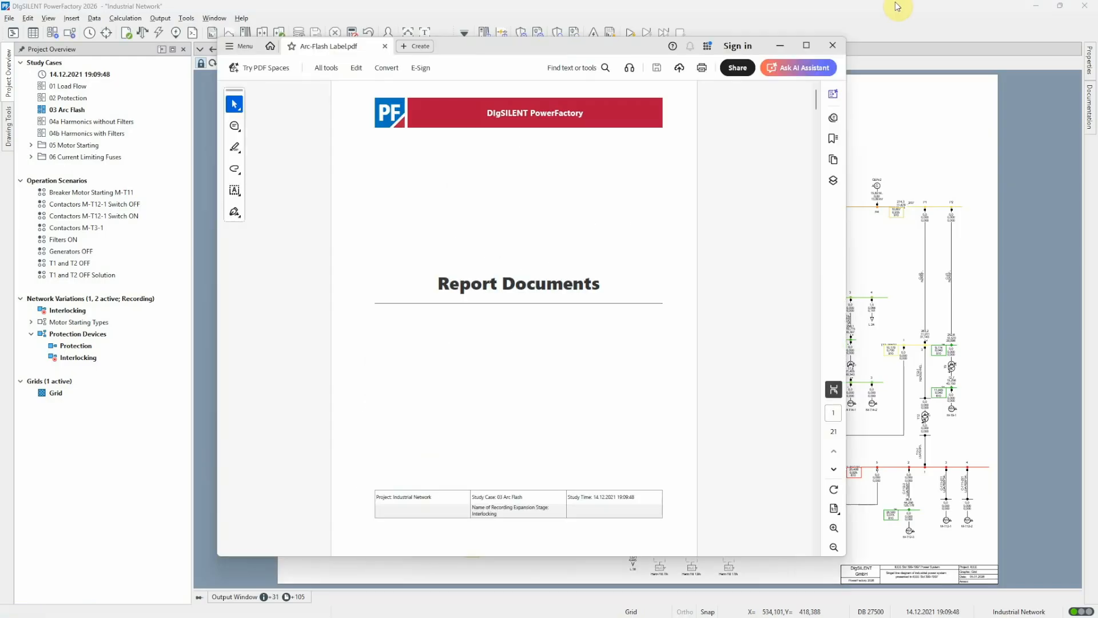
drag(815, 107, 818, 177)
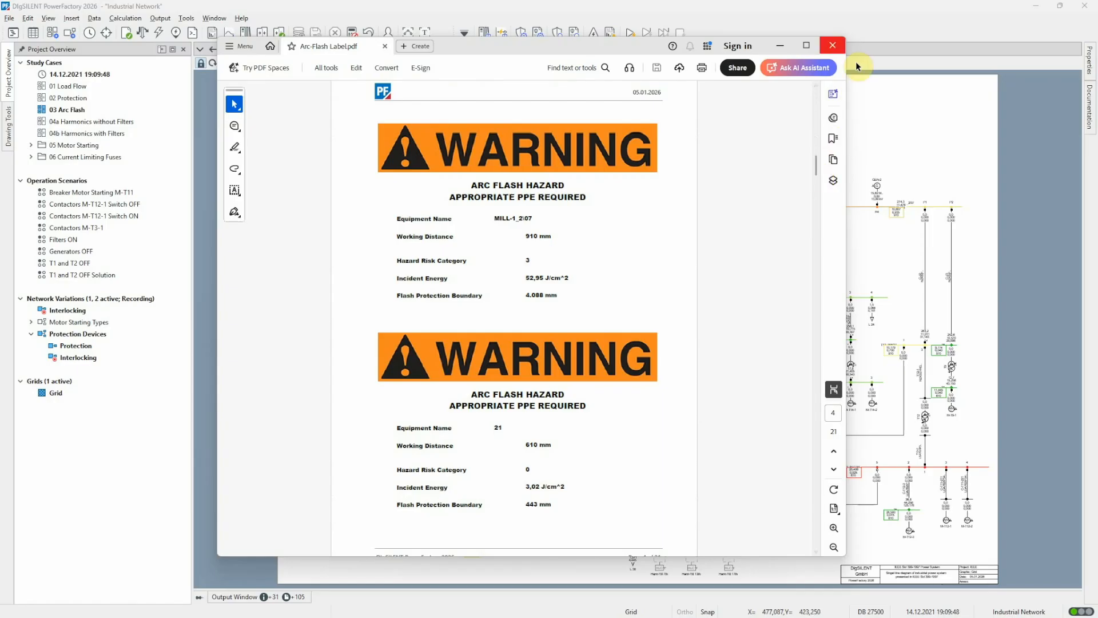
click(834, 45)
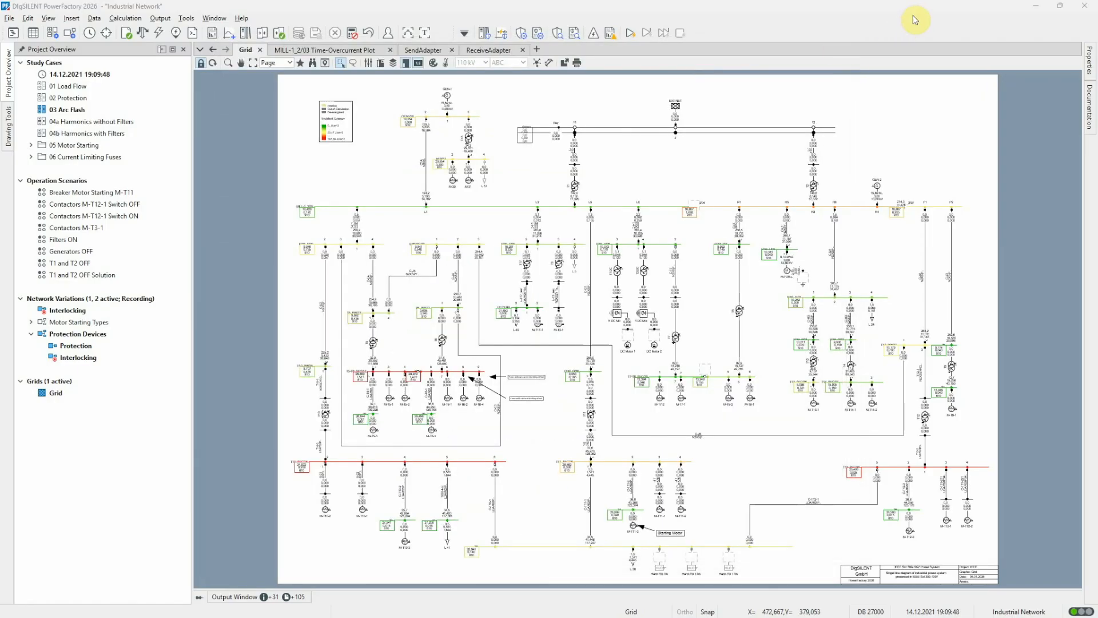